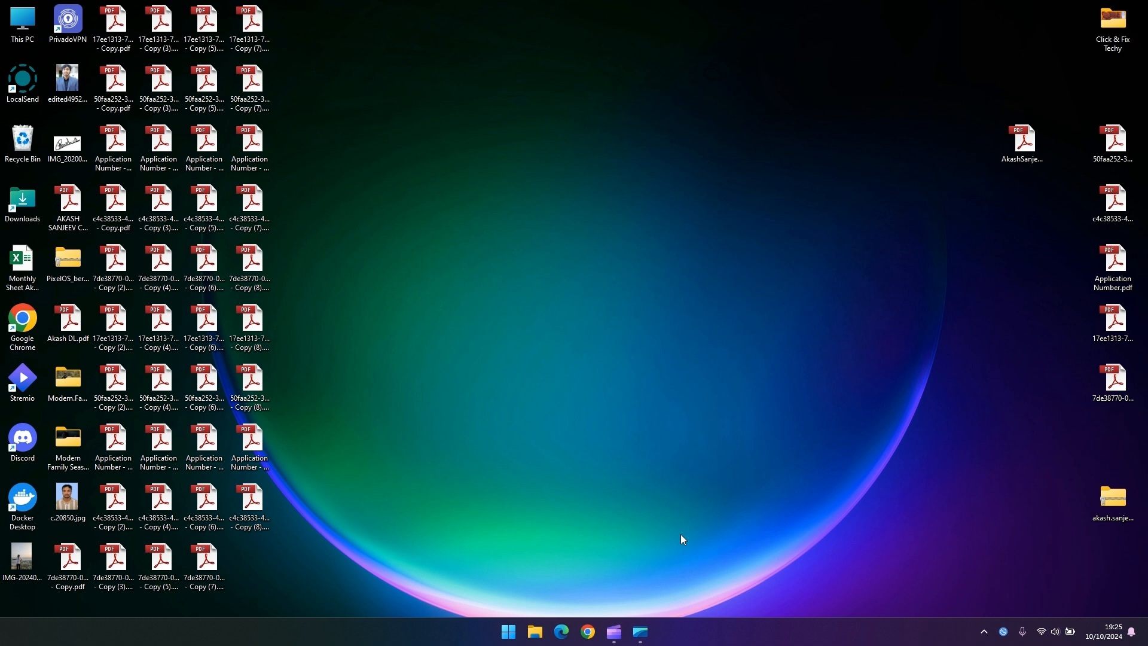
Open the Windows Settings and go to the list of installed apps
left_click(508, 631)
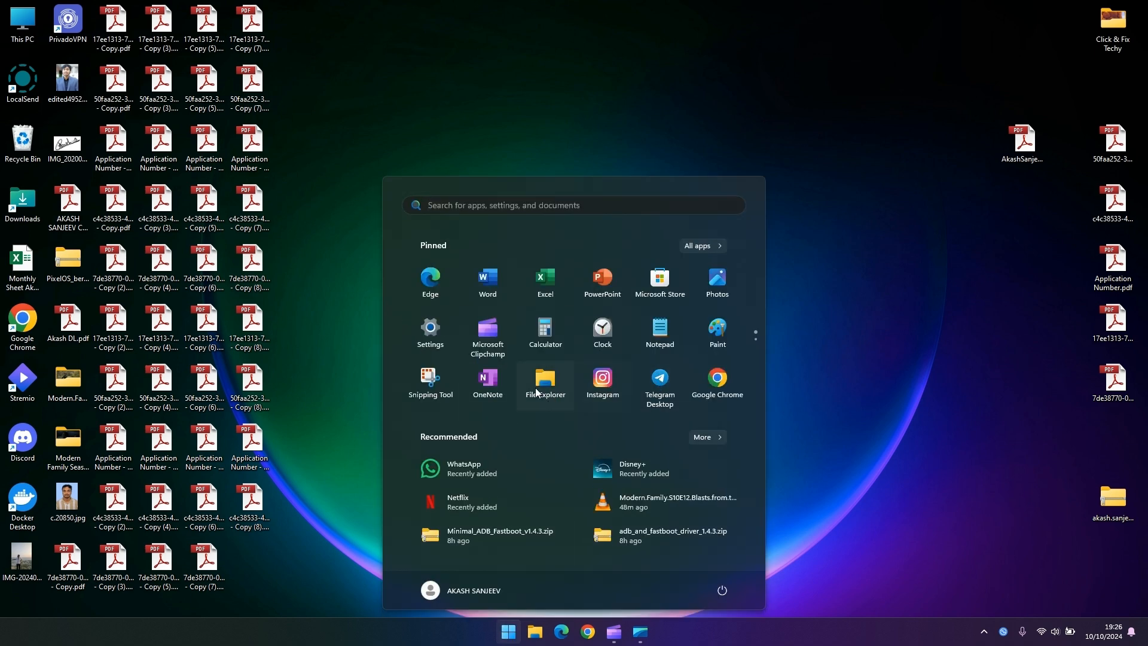
left_click(426, 331)
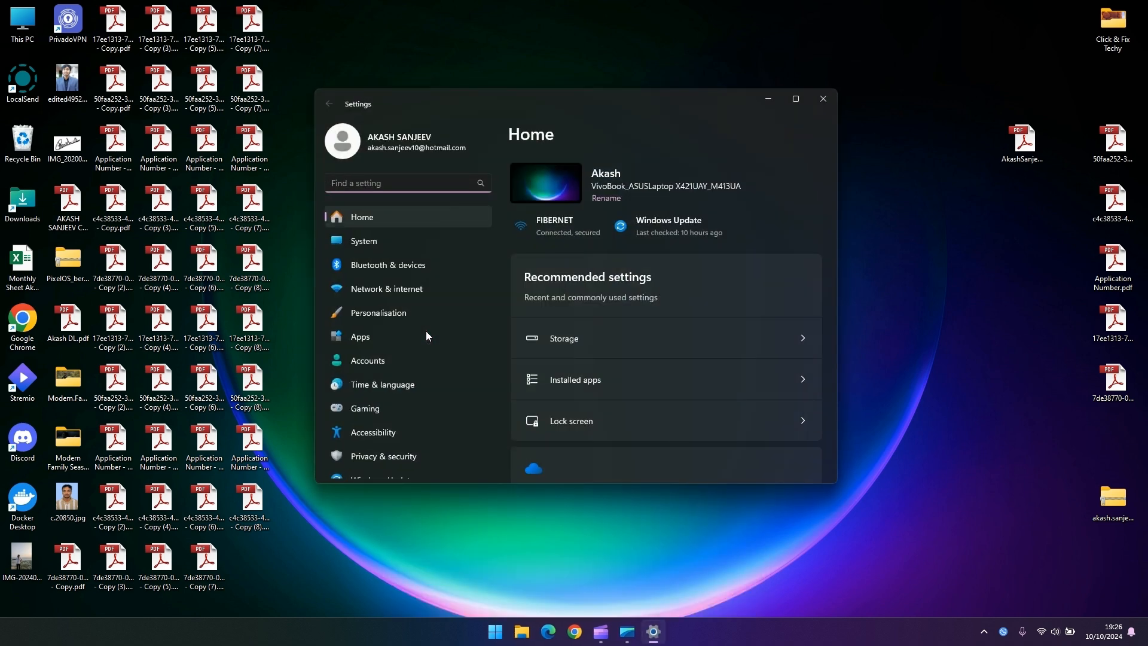
left_click(446, 333)
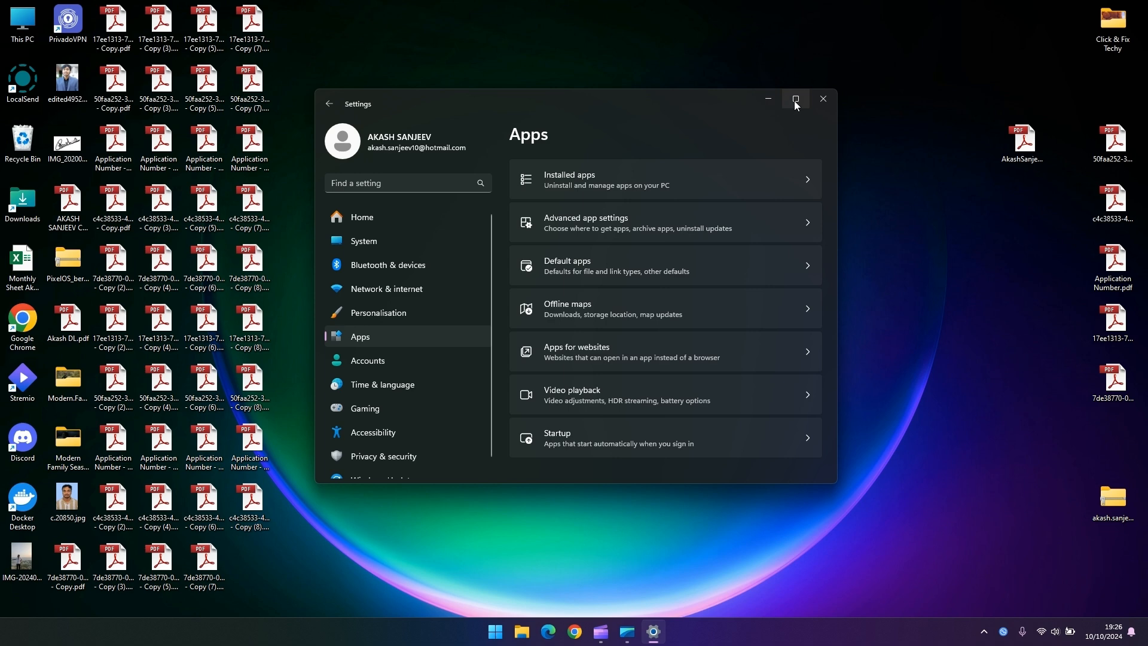
left_click(494, 634)
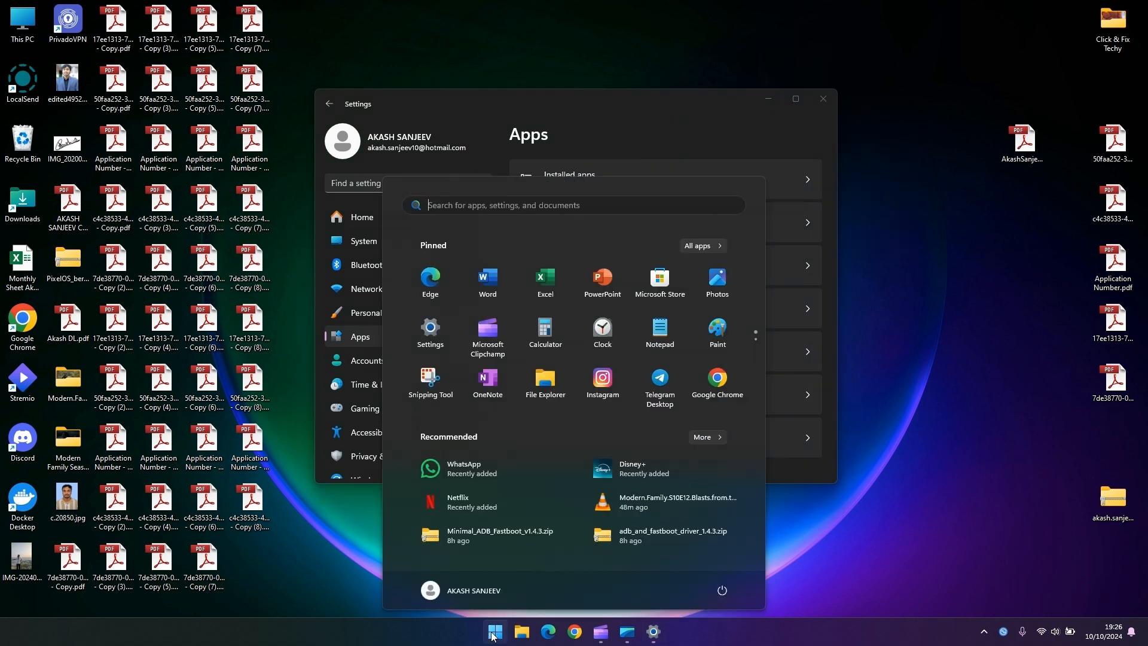
left_click(422, 332)
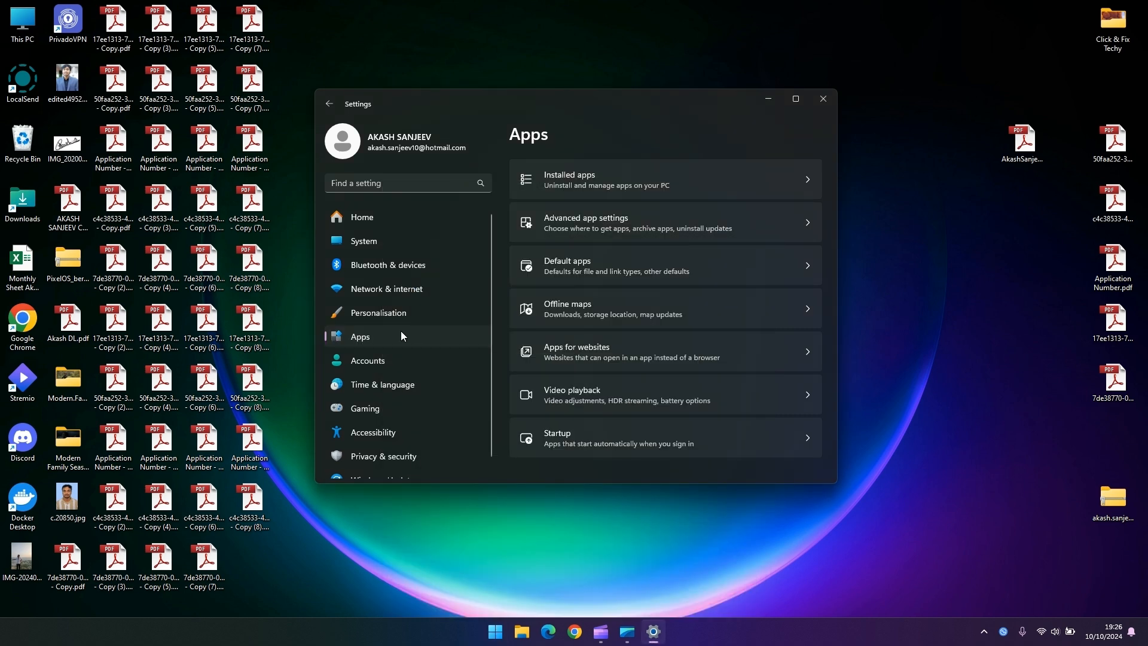
left_click(600, 180)
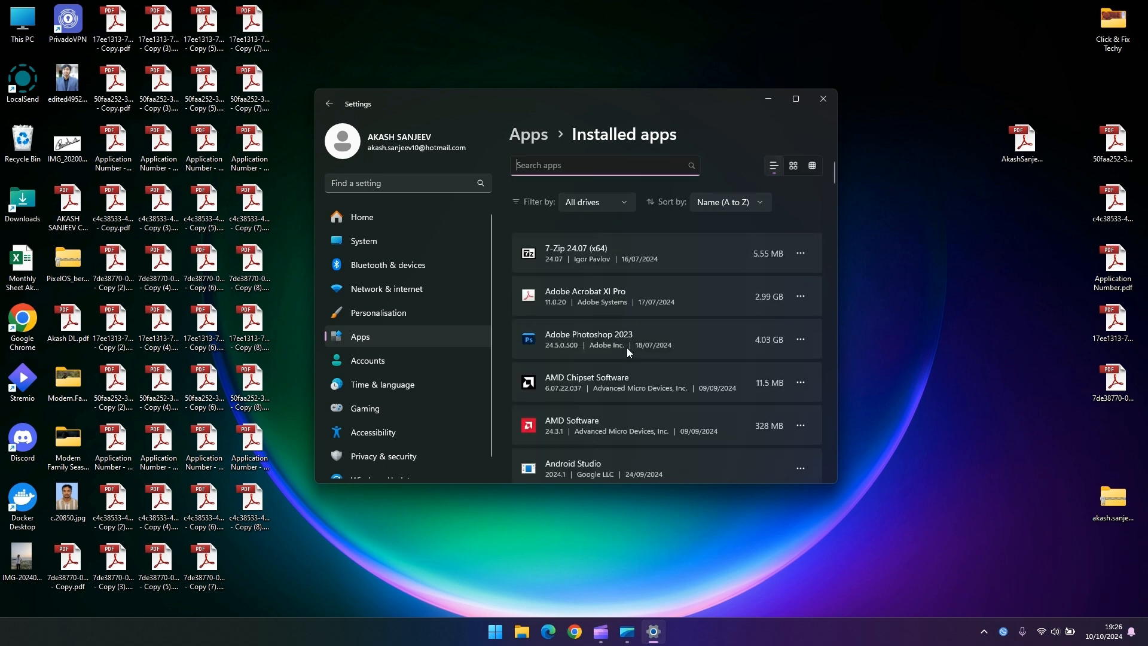
Uninstall the Disney+ app from the installed apps list
scroll(626, 346, "down", 5)
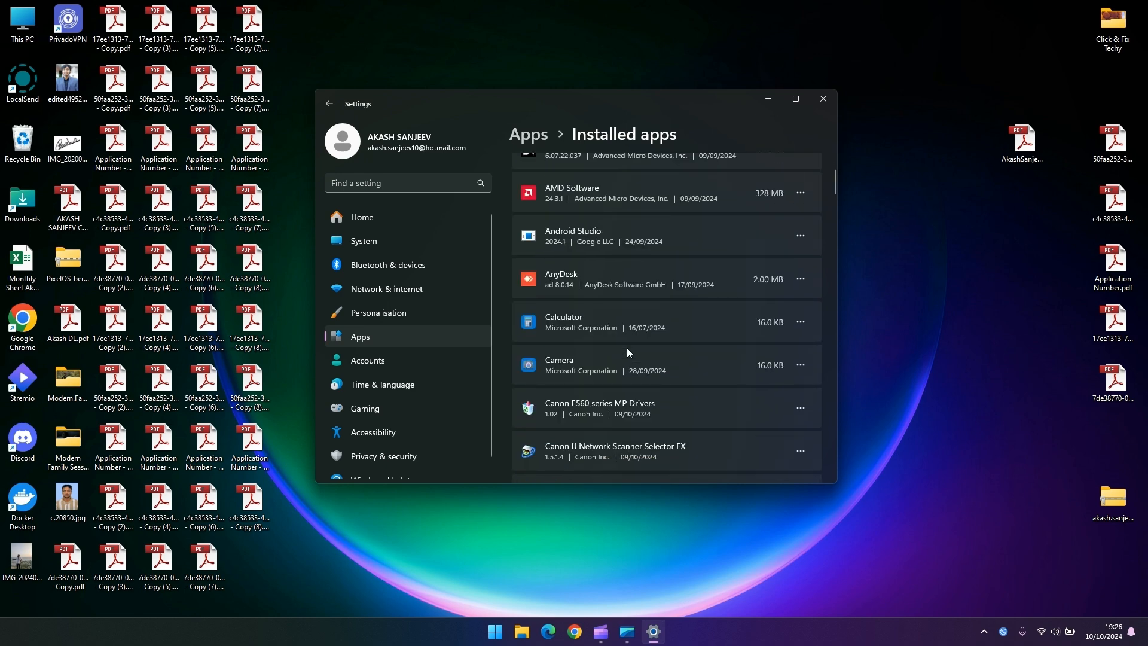
scroll(627, 347, "down", 5)
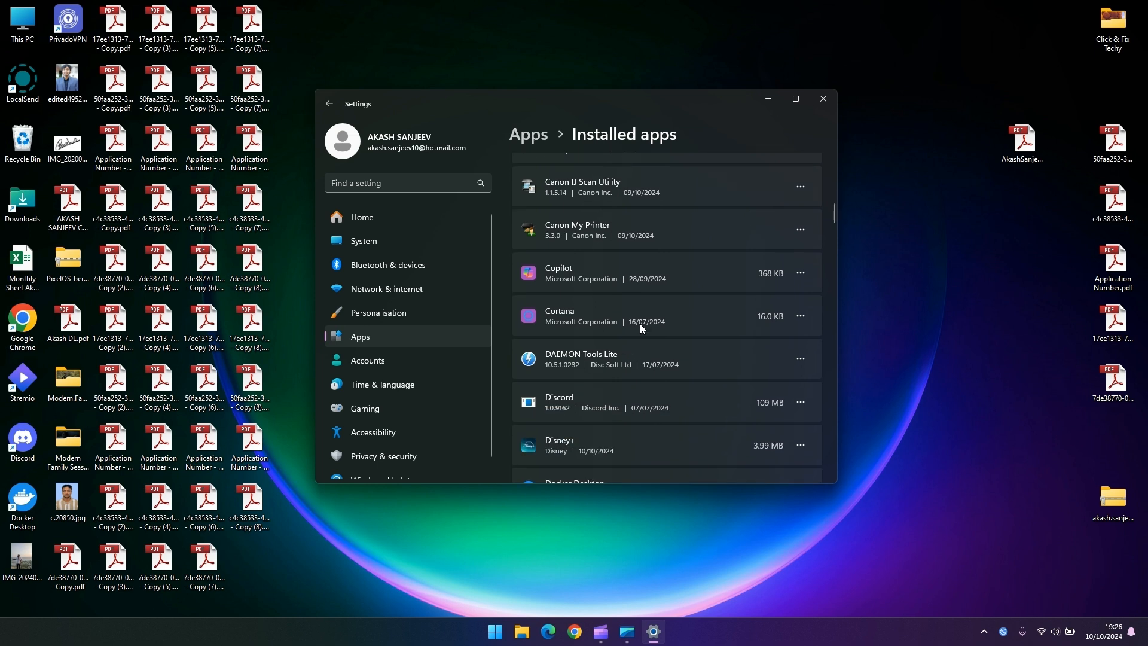
scroll(640, 324, "down", 3)
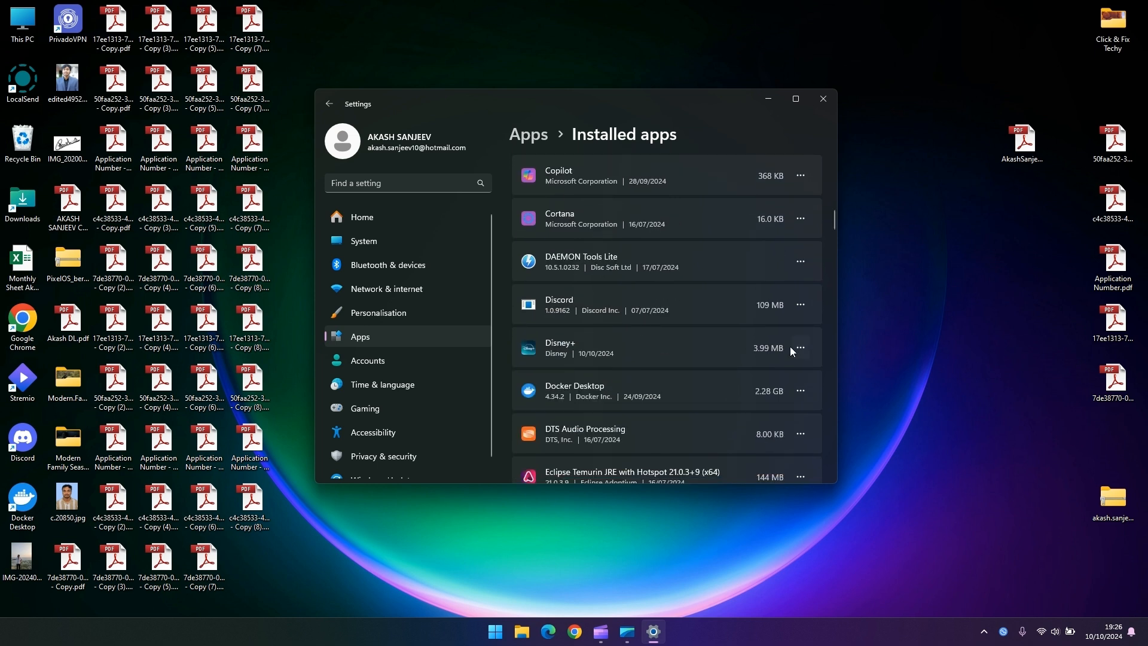
left_click(800, 348)
left_click(718, 411)
left_click(766, 414)
Uninstall the WhatsApp app from the installed apps list
scroll(767, 414, "down", 10)
scroll(769, 417, "down", 10)
scroll(767, 414, "down", 3)
scroll(816, 325, "up", 1)
left_click(801, 281)
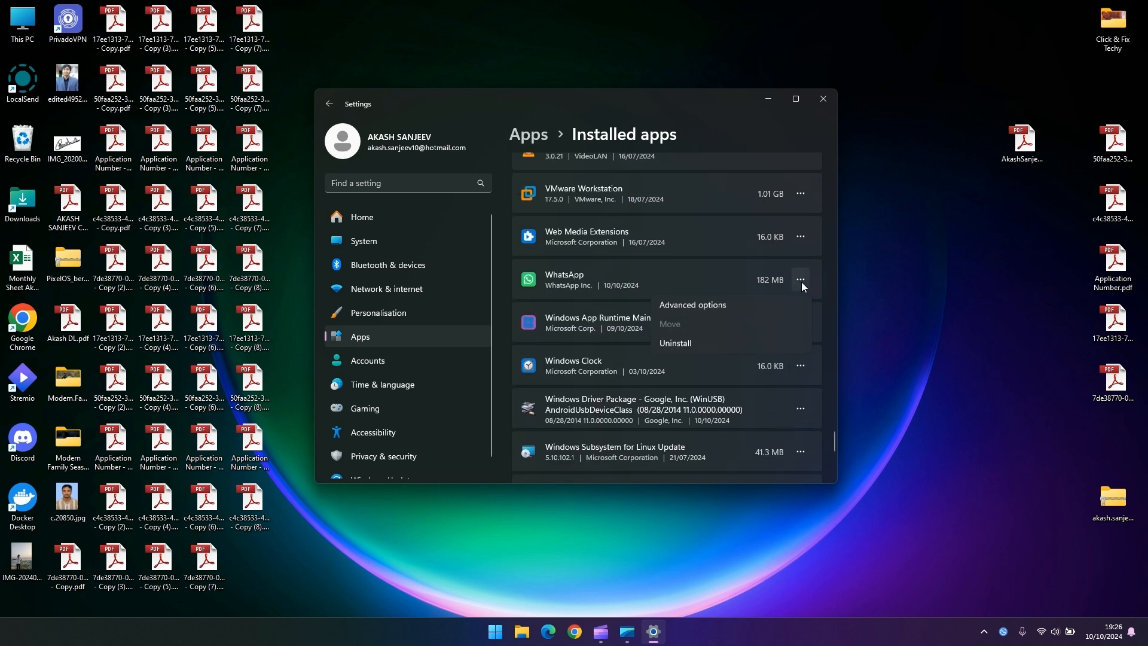
left_click(701, 342)
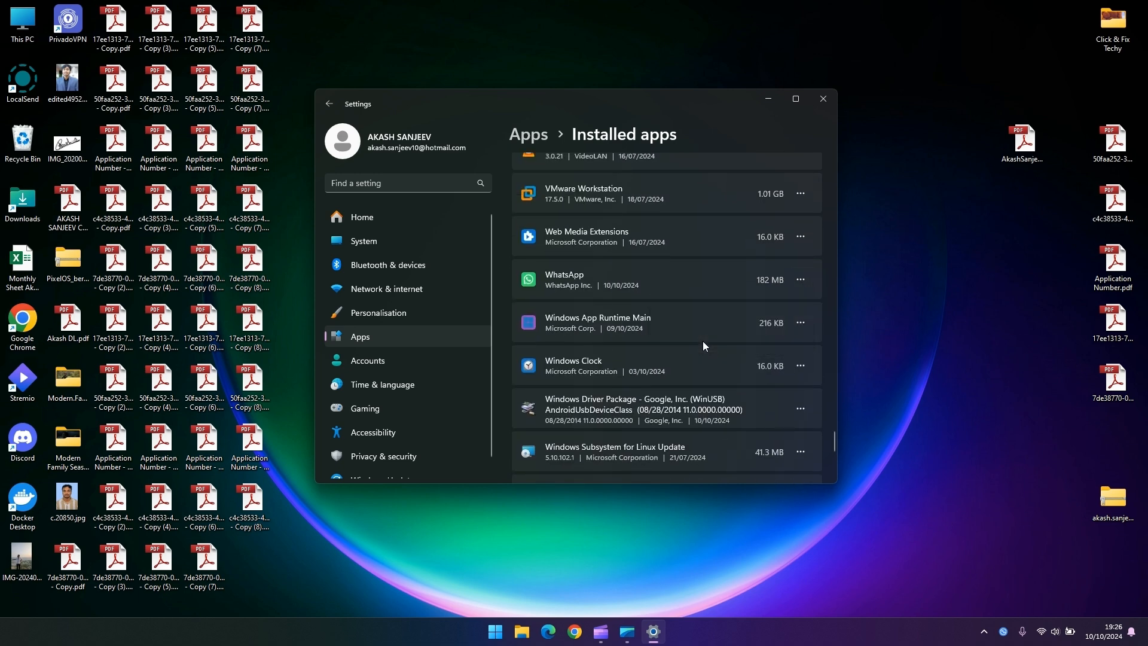
left_click(776, 344)
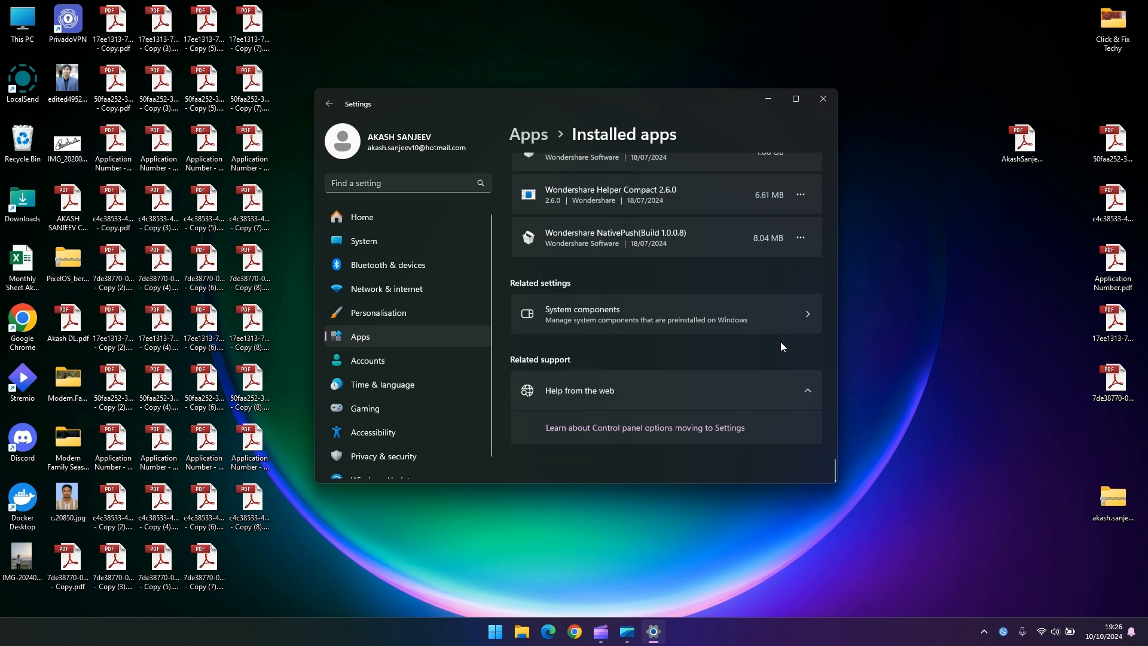
Uninstall the Netflix app from the installed apps list and close the Settings window
scroll(780, 342, "up", 15)
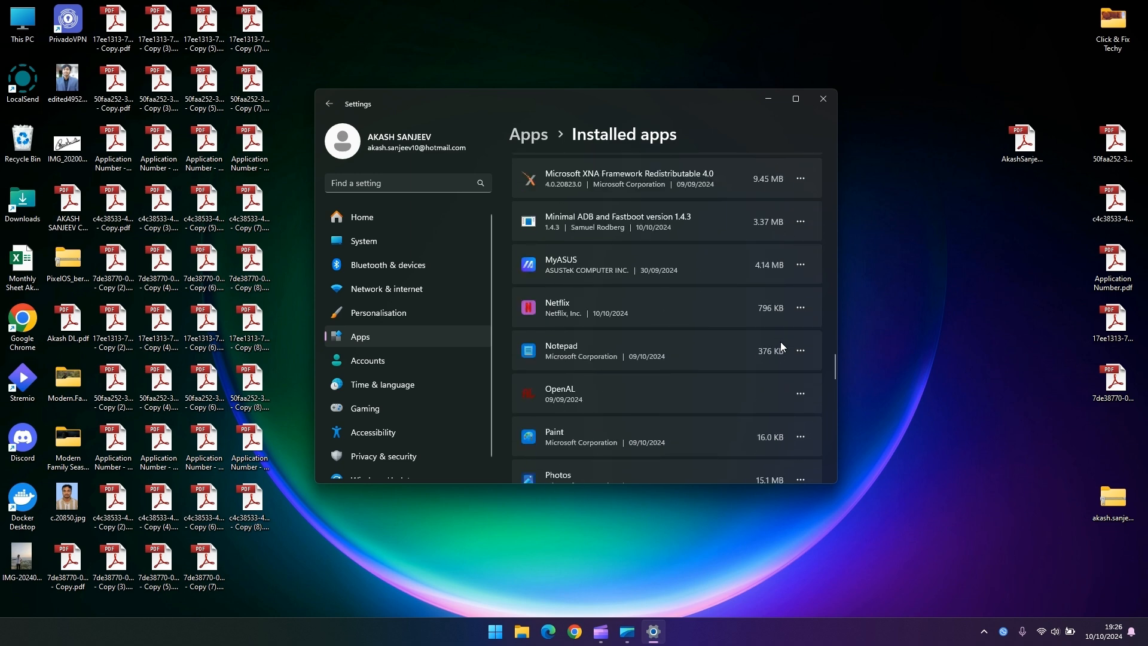
scroll(780, 342, "up", 15)
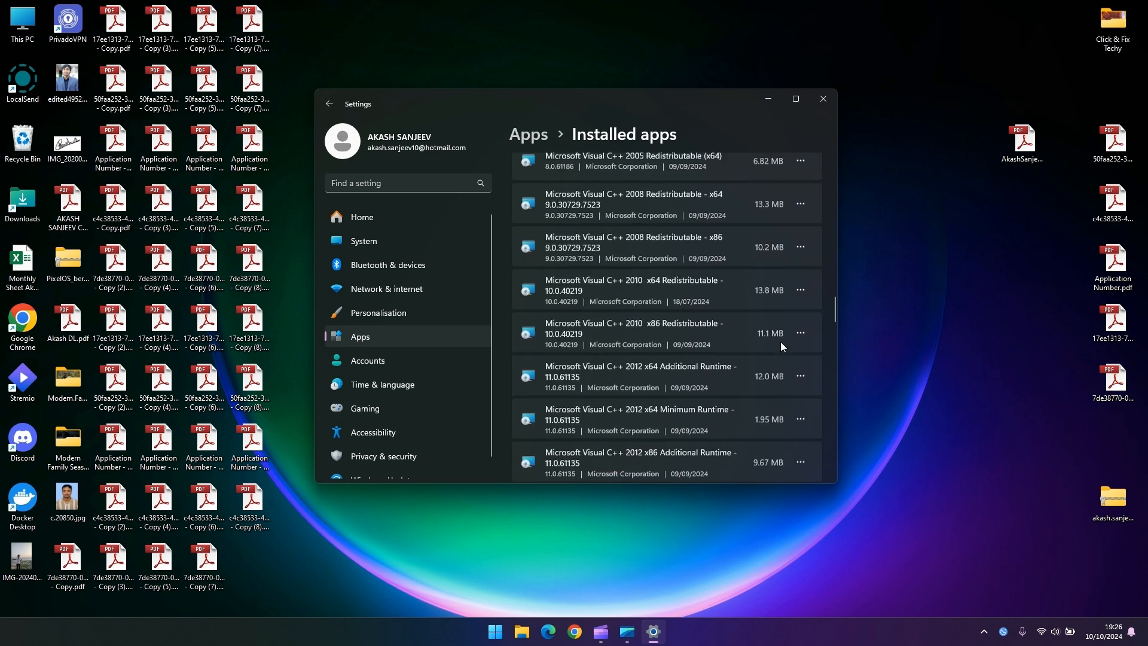
scroll(780, 342, "up", 10)
scroll(781, 342, "down", 12)
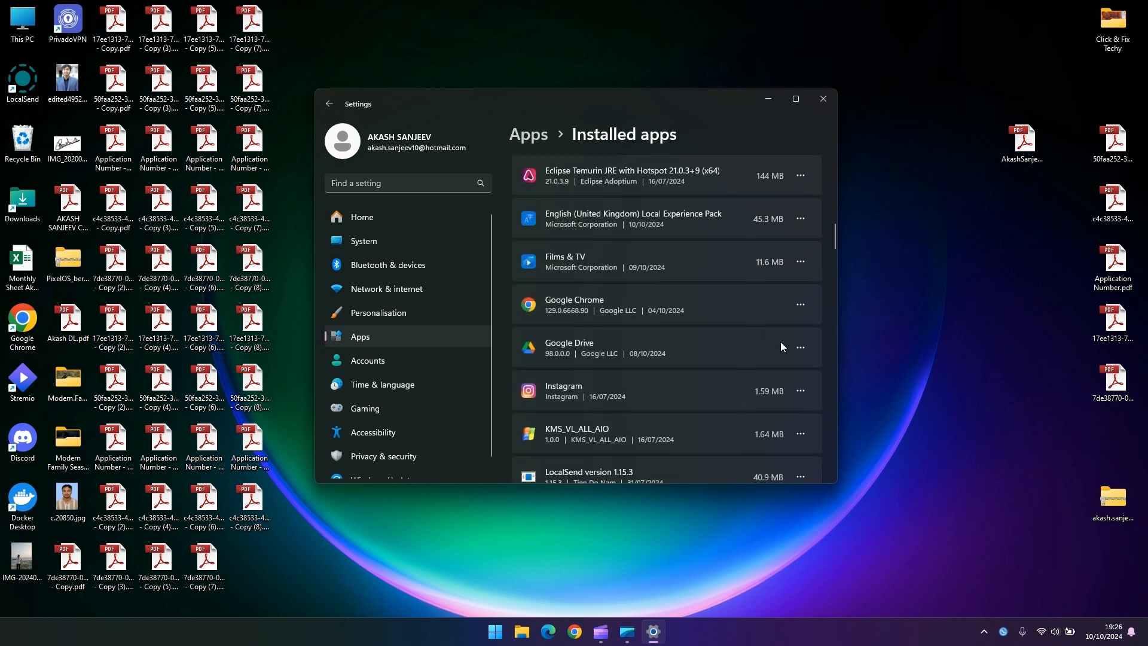
scroll(781, 347, "down", 15)
scroll(751, 444, "up", 10)
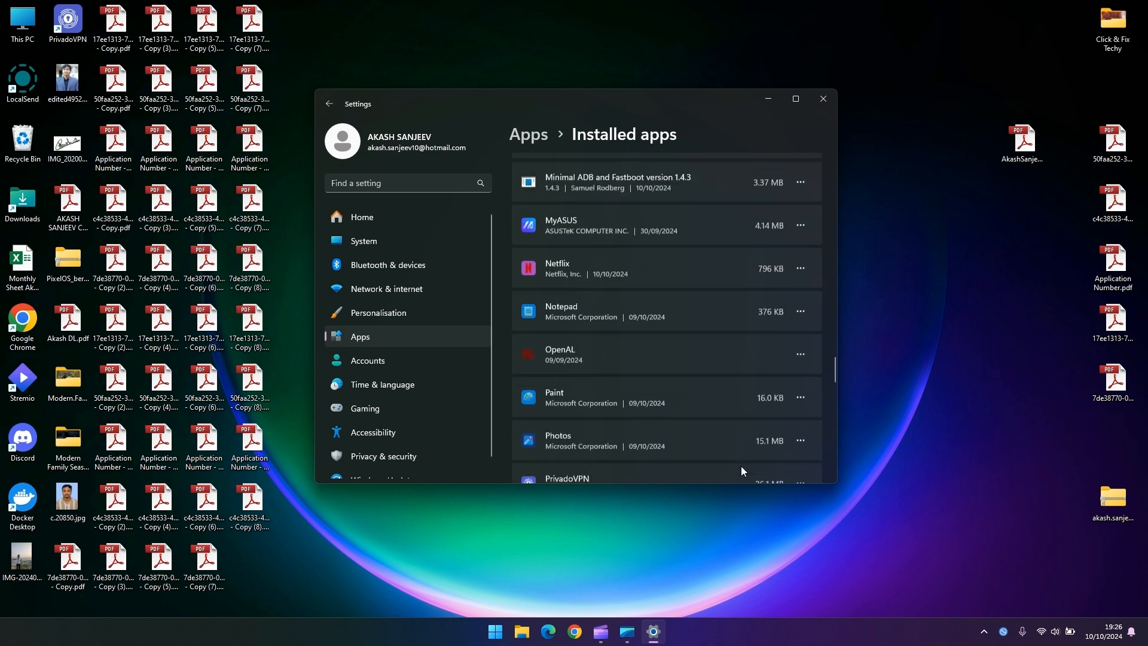
left_click(796, 308)
left_click(723, 368)
left_click(757, 372)
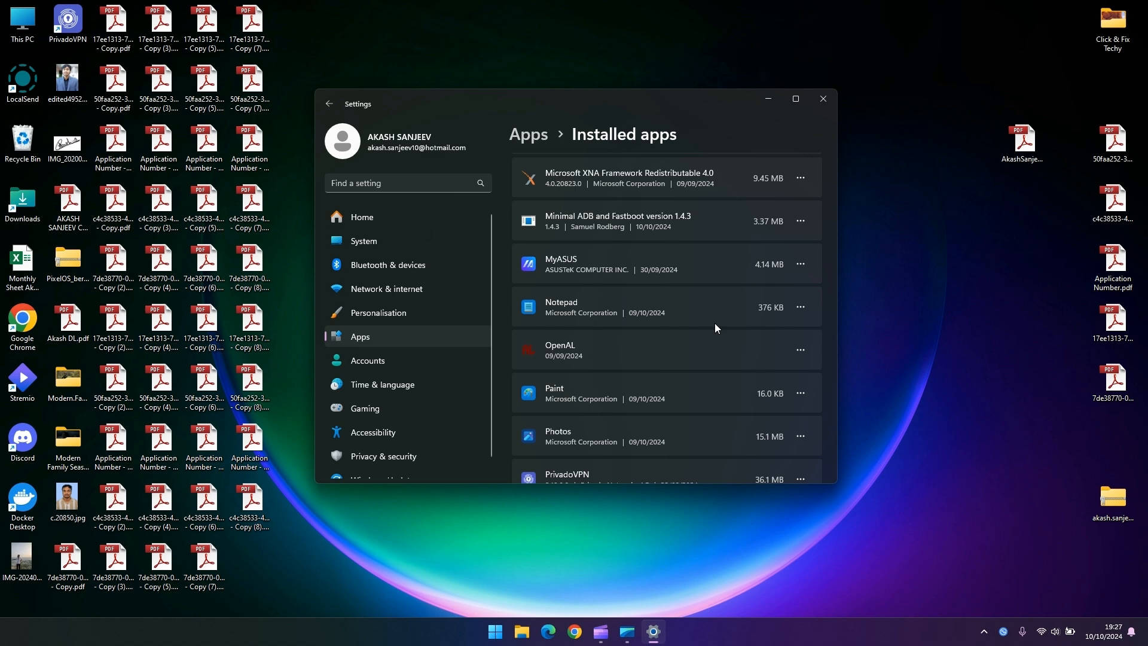
left_click(824, 100)
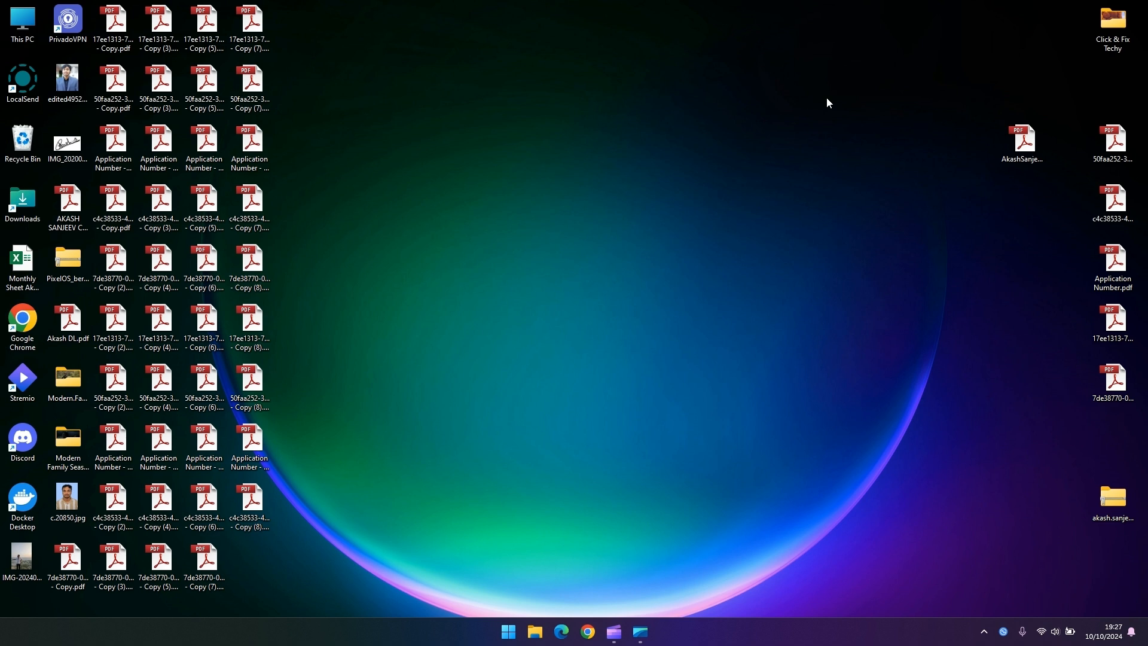
Reopen the Windows Settings and go to the System page
left_click(509, 632)
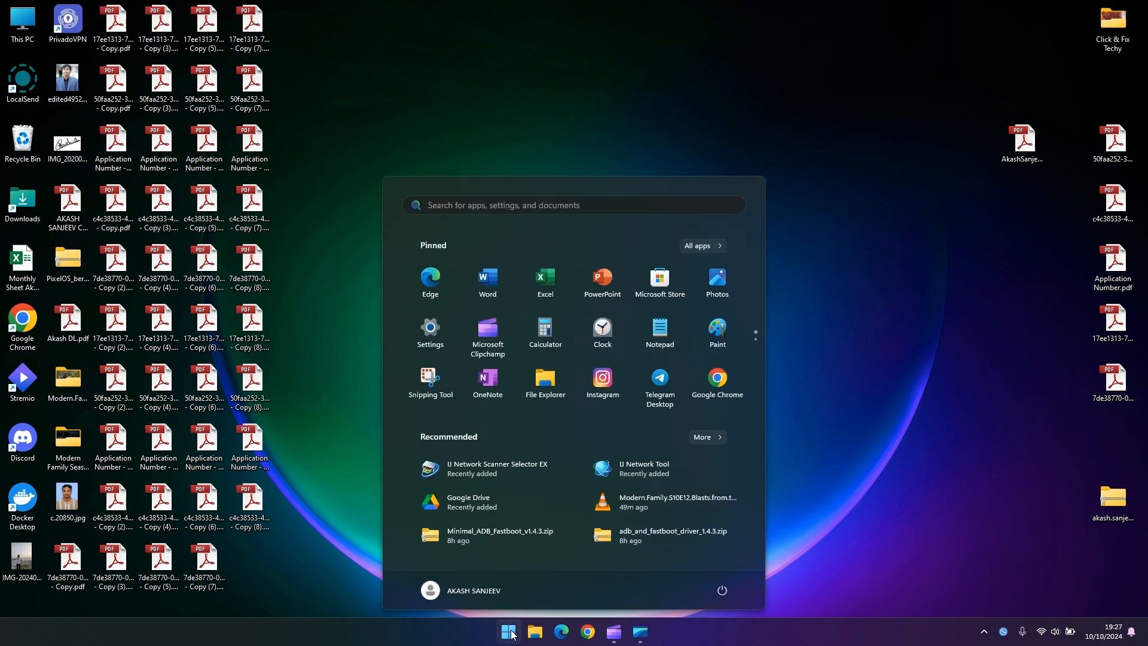
left_click(431, 328)
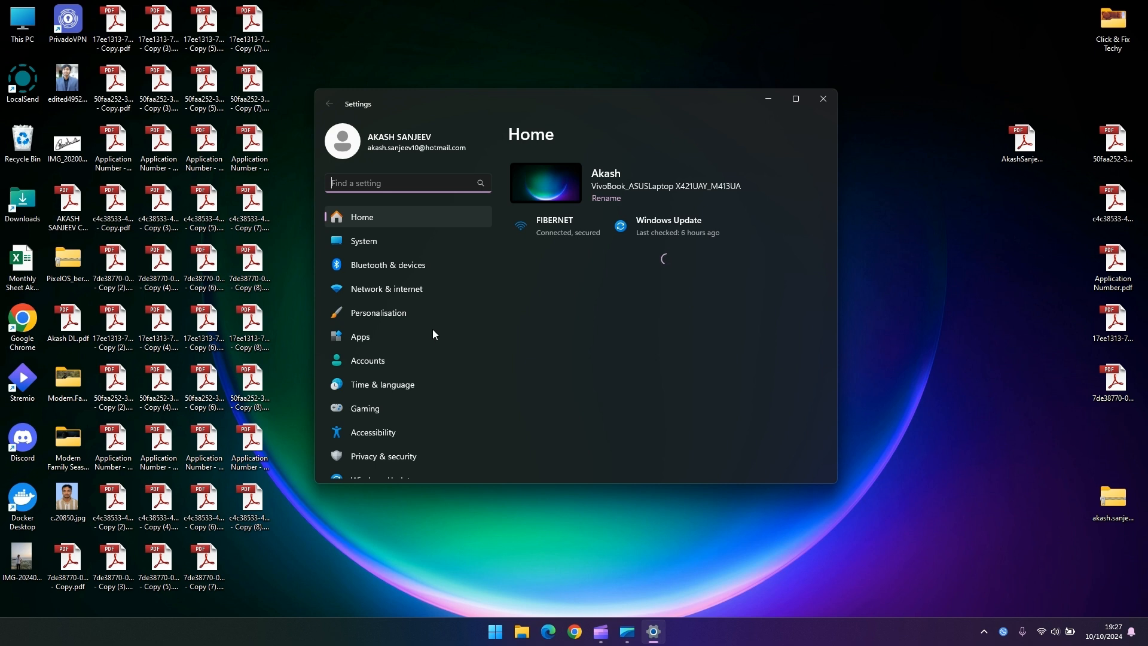
scroll(375, 349, "down", 1)
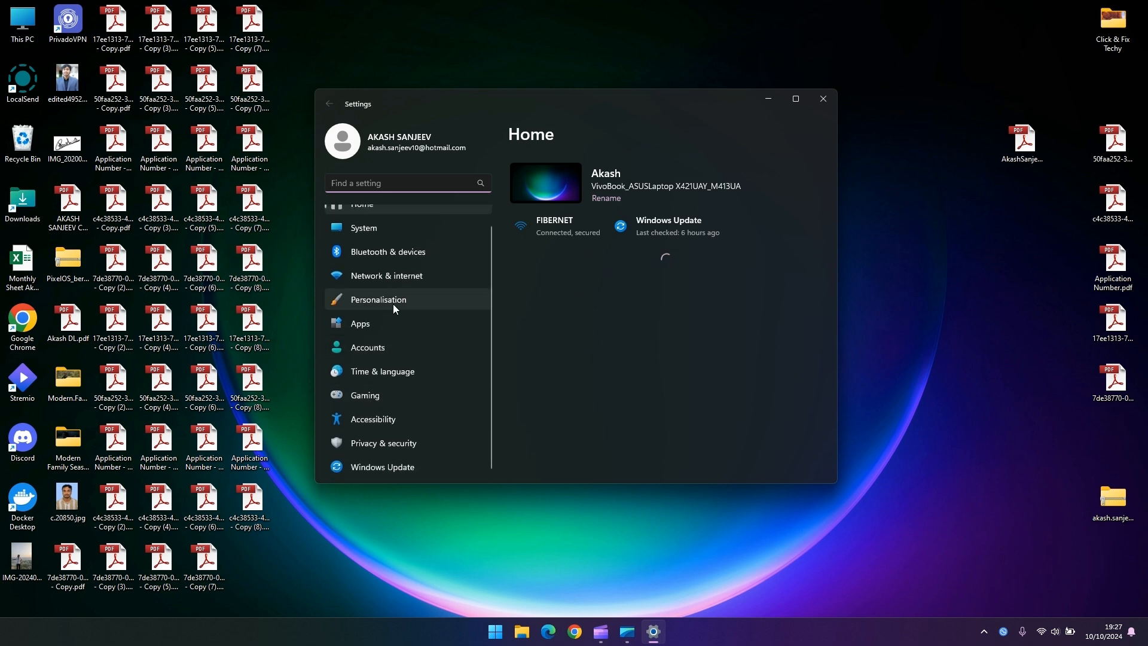
scroll(393, 304, "up", 1)
left_click(374, 245)
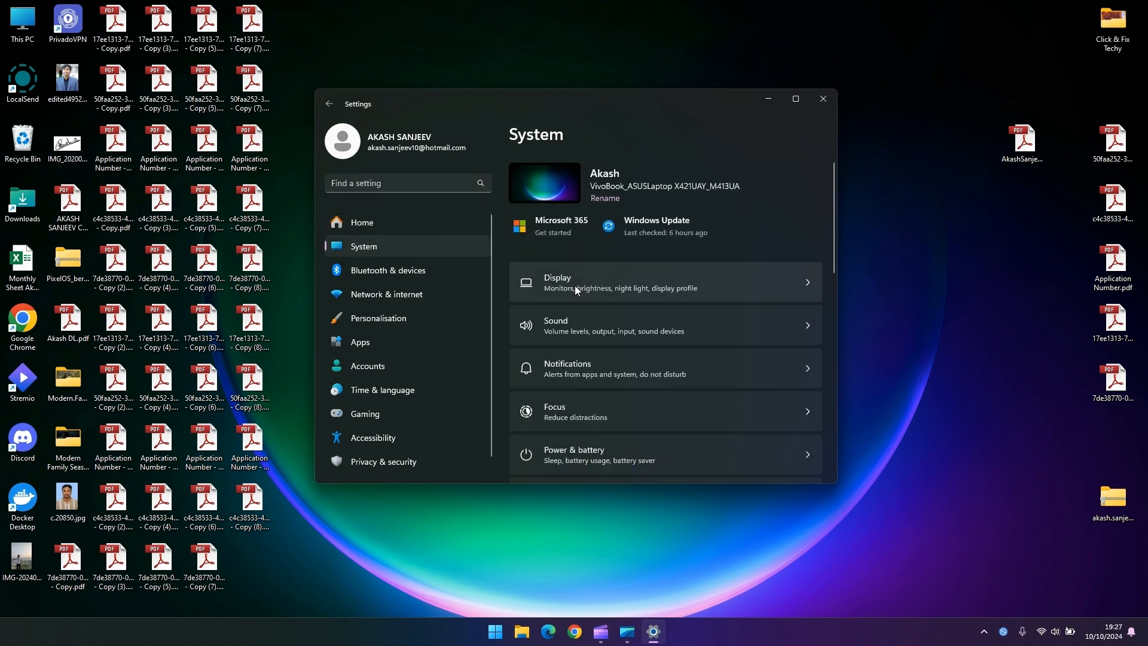
Open the Storage settings from the System page and maximise the Settings window
scroll(619, 354, "down", 1)
scroll(619, 354, "down", 5)
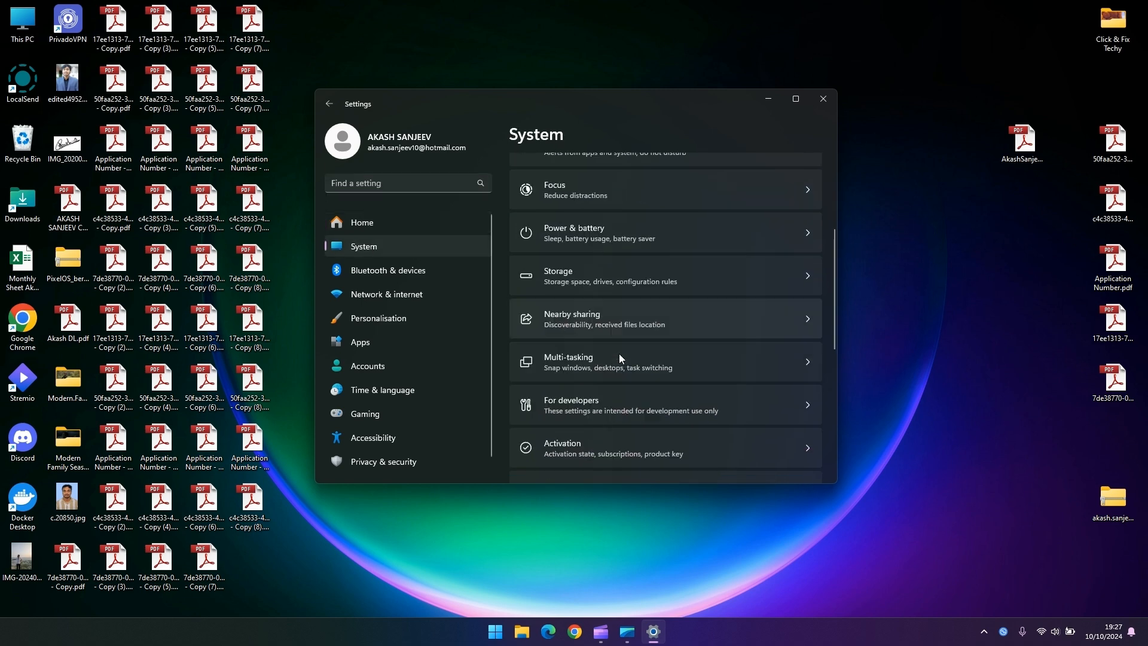
scroll(619, 353, "down", 3)
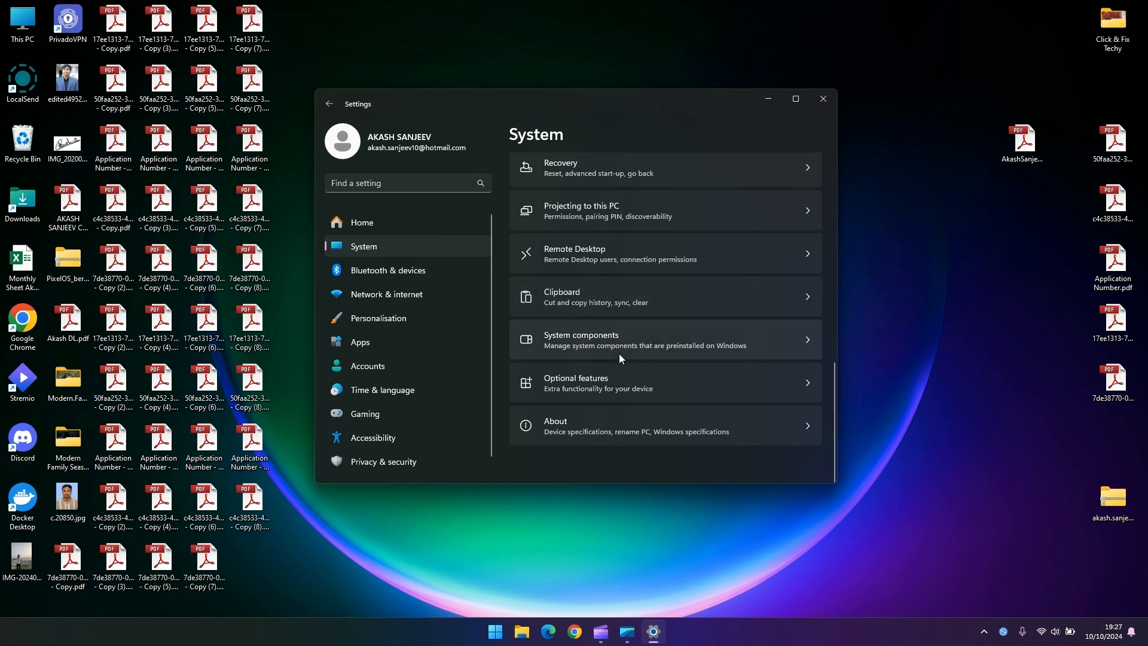
scroll(583, 333, "up", 5)
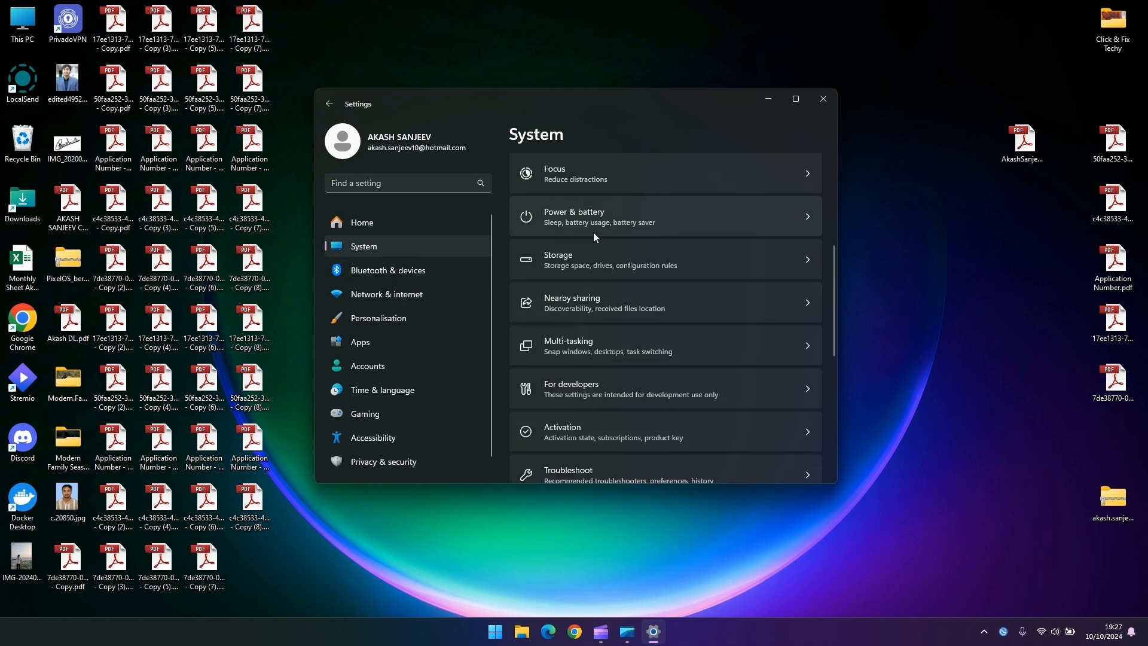
scroll(593, 234, "up", 1)
scroll(593, 233, "up", 2)
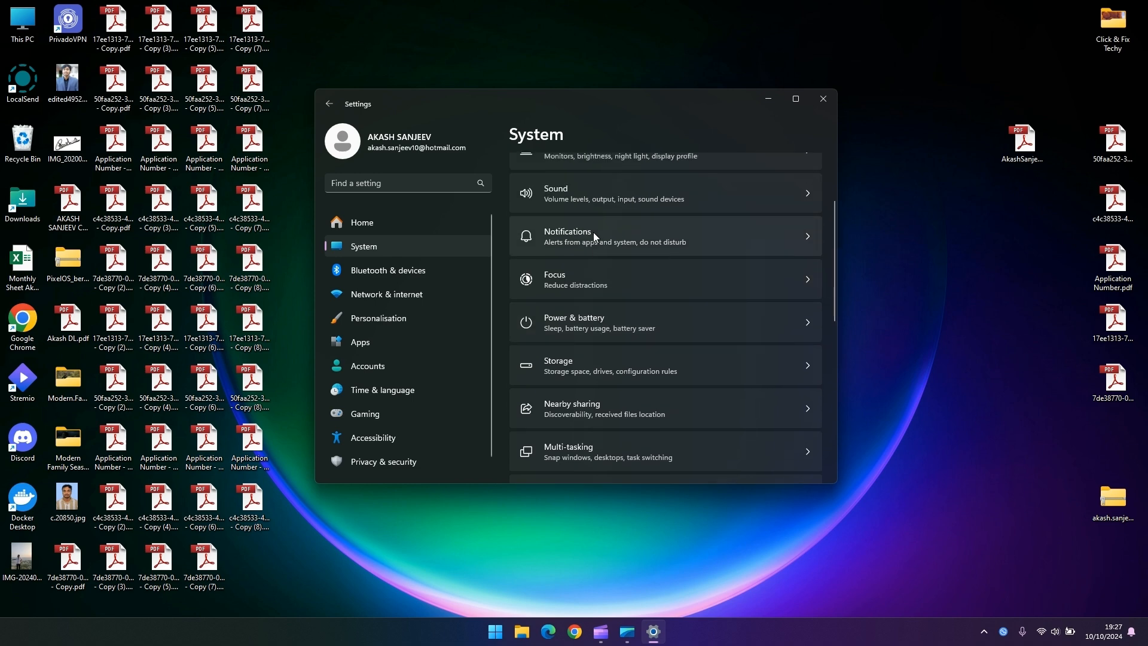
left_click(590, 369)
left_click(796, 99)
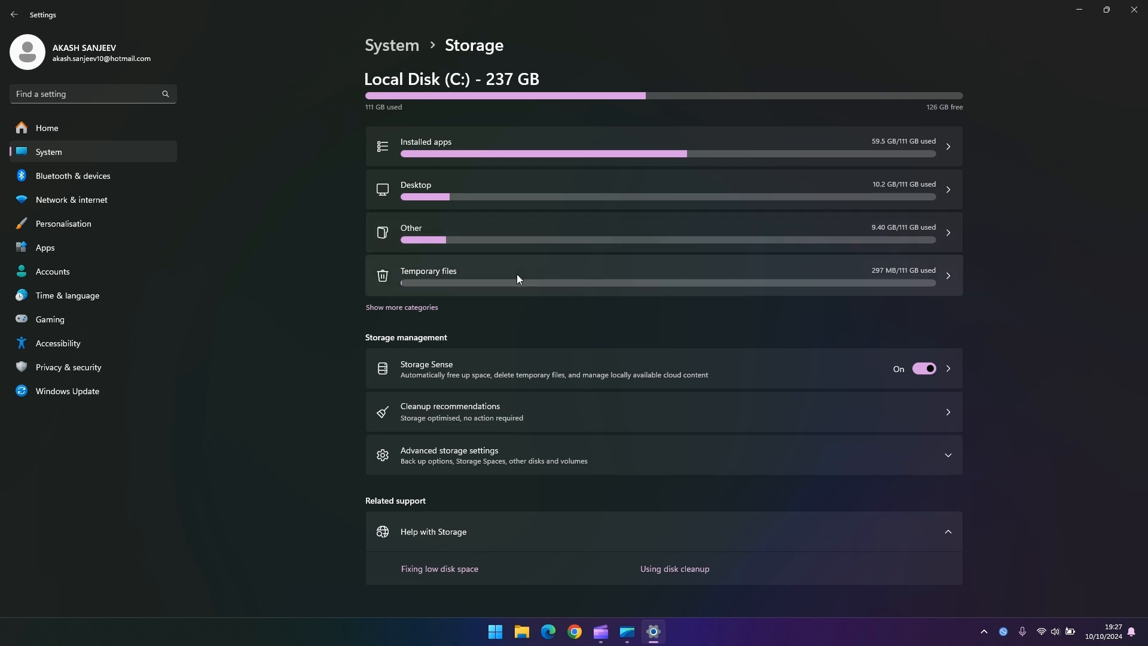
Open the Temporary files page for the C: drive and review the categories that can be removed
left_click(517, 278)
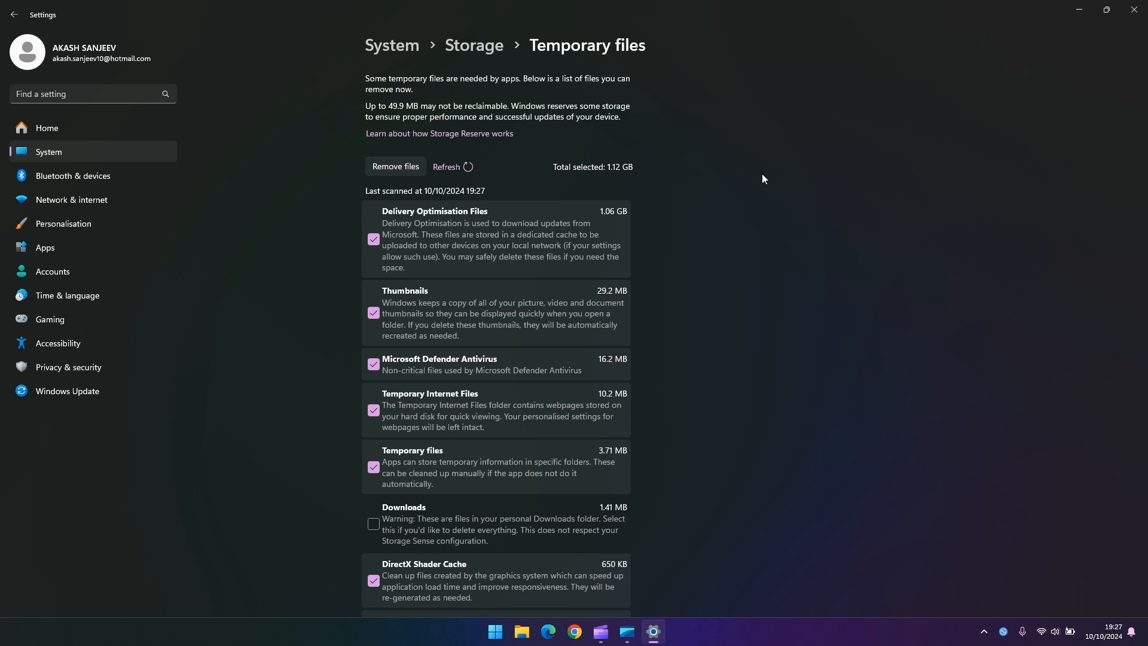
scroll(519, 289, "down", 2)
scroll(519, 289, "up", 2)
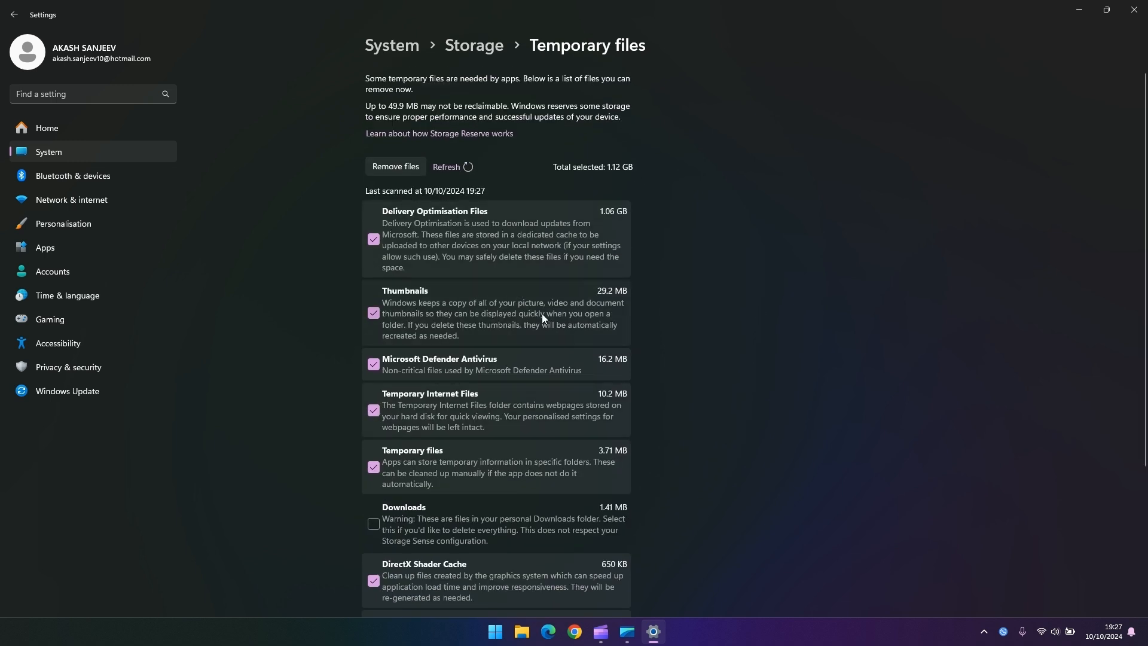
scroll(580, 273, "down", 5)
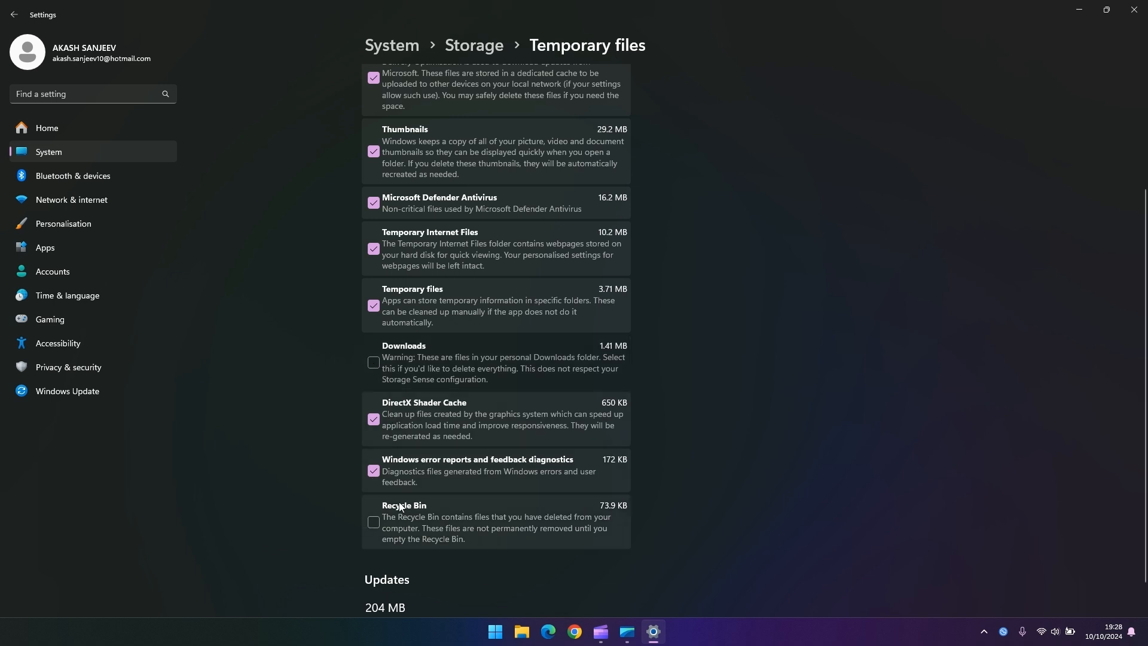
Include the Recycle Bin in the selected temporary file categories and permanently remove all selected files
left_click(374, 520)
scroll(622, 450, "down", 1)
scroll(622, 454, "up", 3)
scroll(622, 454, "down", 3)
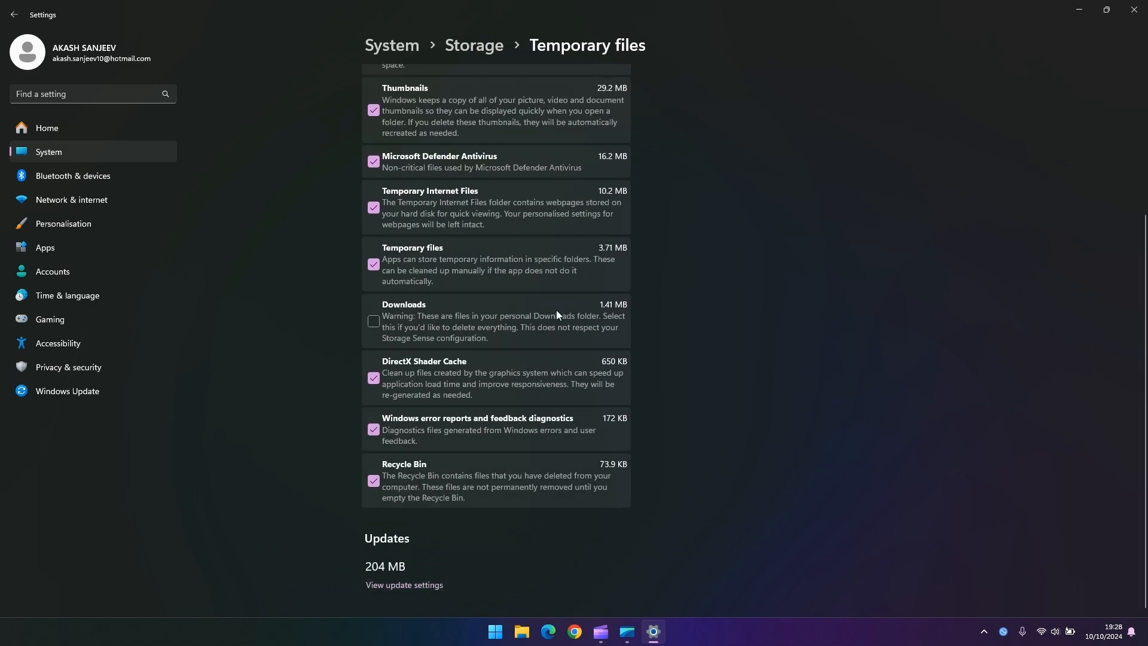
scroll(556, 310, "up", 3)
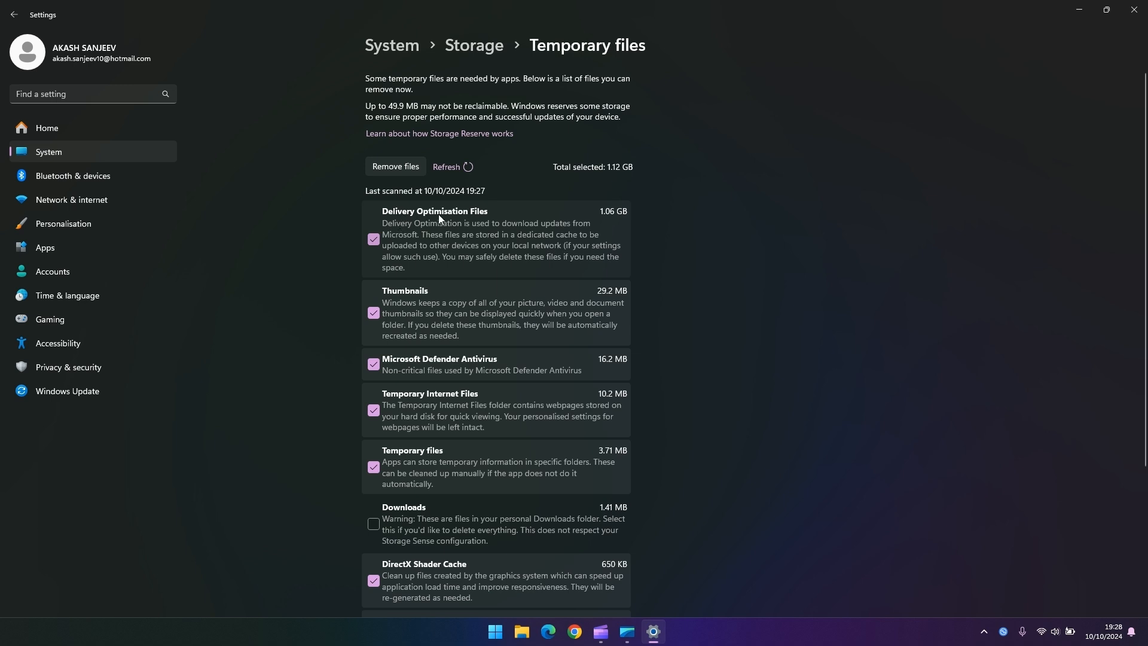
left_click(389, 167)
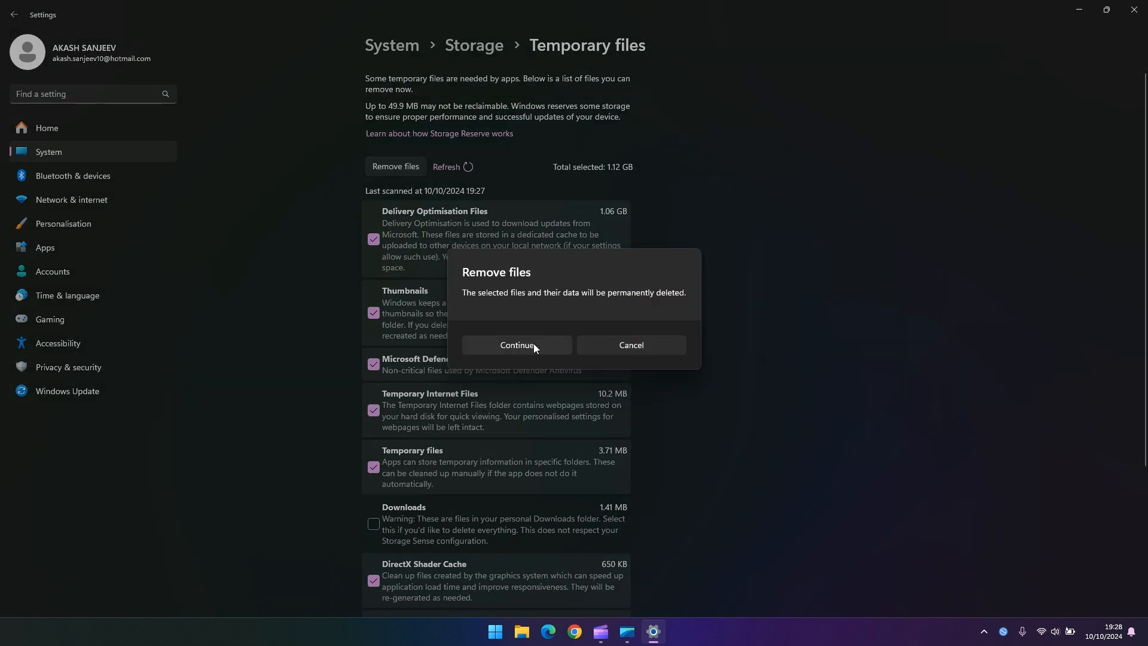
left_click(516, 345)
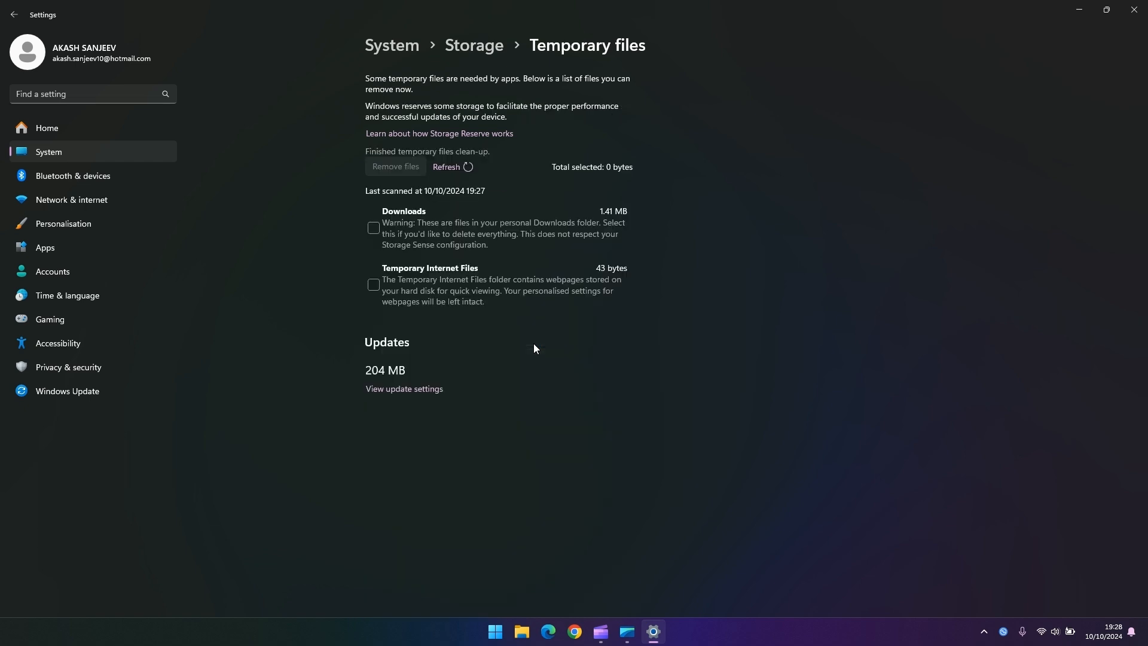
View the Windows Update settings from the Temporary files page, return to that page and close Settings
left_click(433, 390)
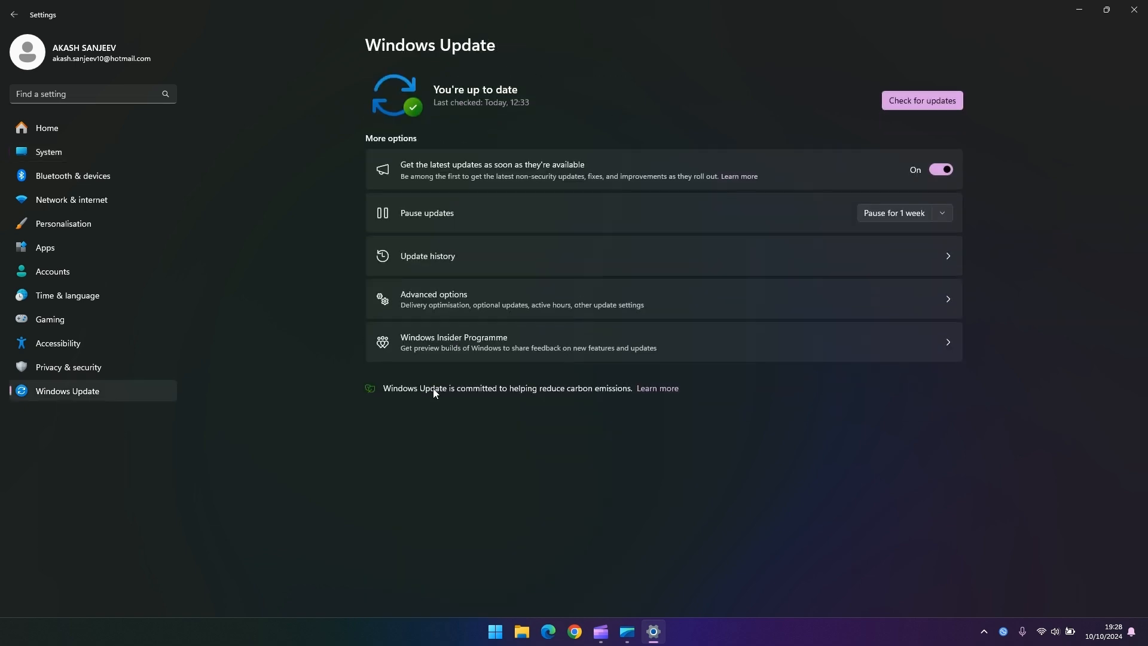
left_click(14, 15)
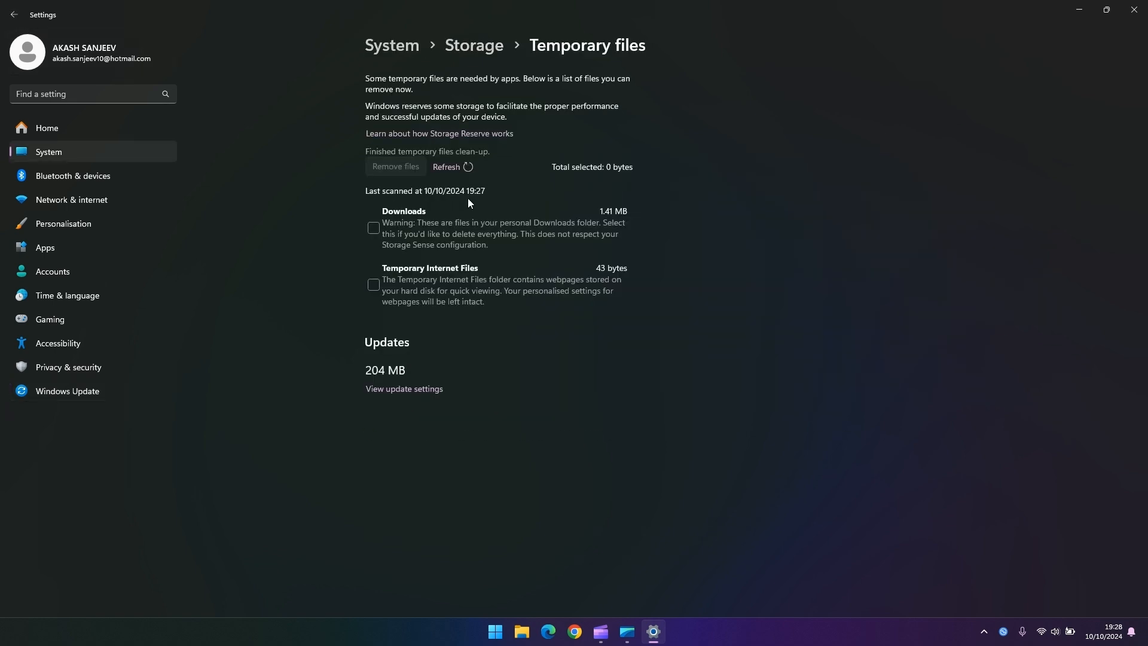
key("alt+F4")
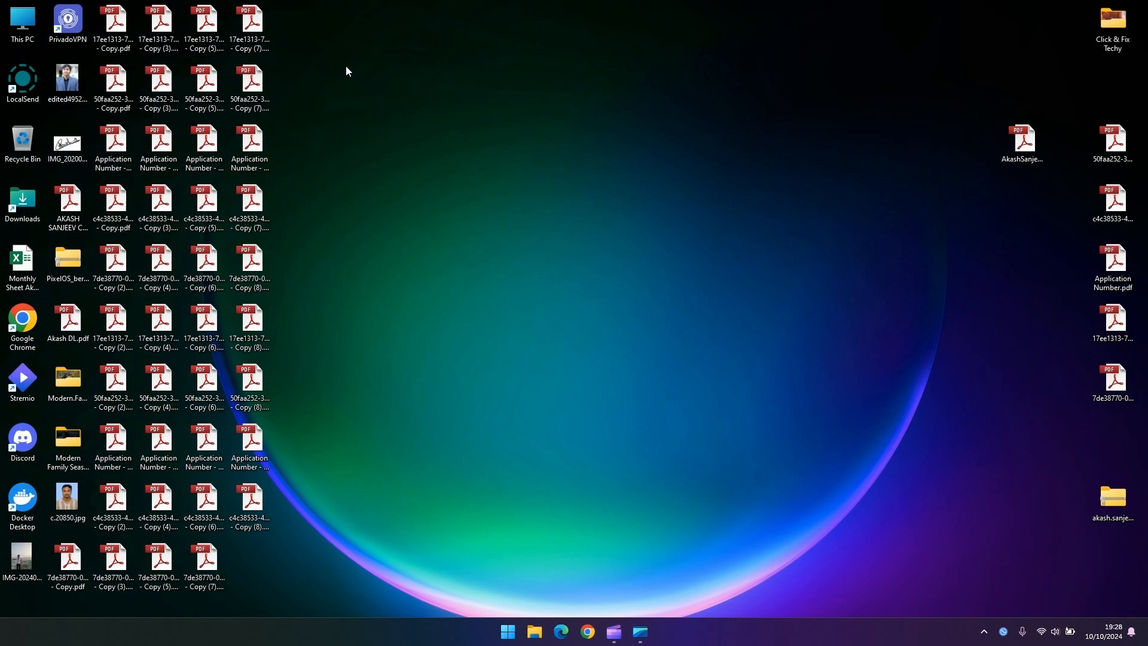
Open This PC and show the properties of Local Disk (C:)
double_click(2, 13)
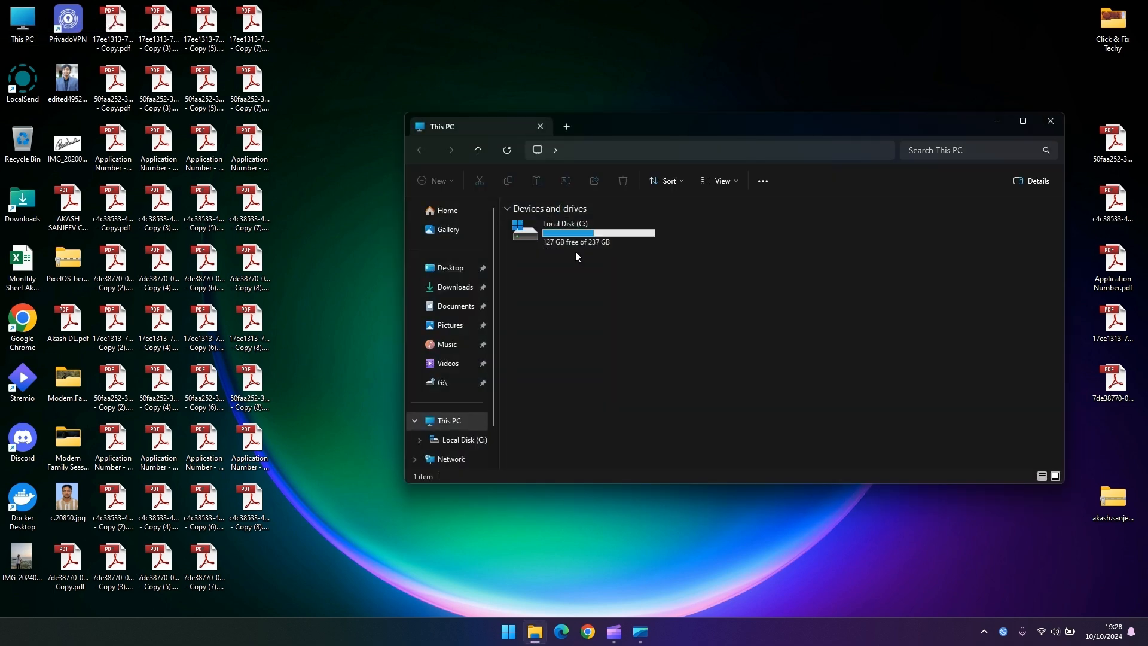
left_click(1050, 121)
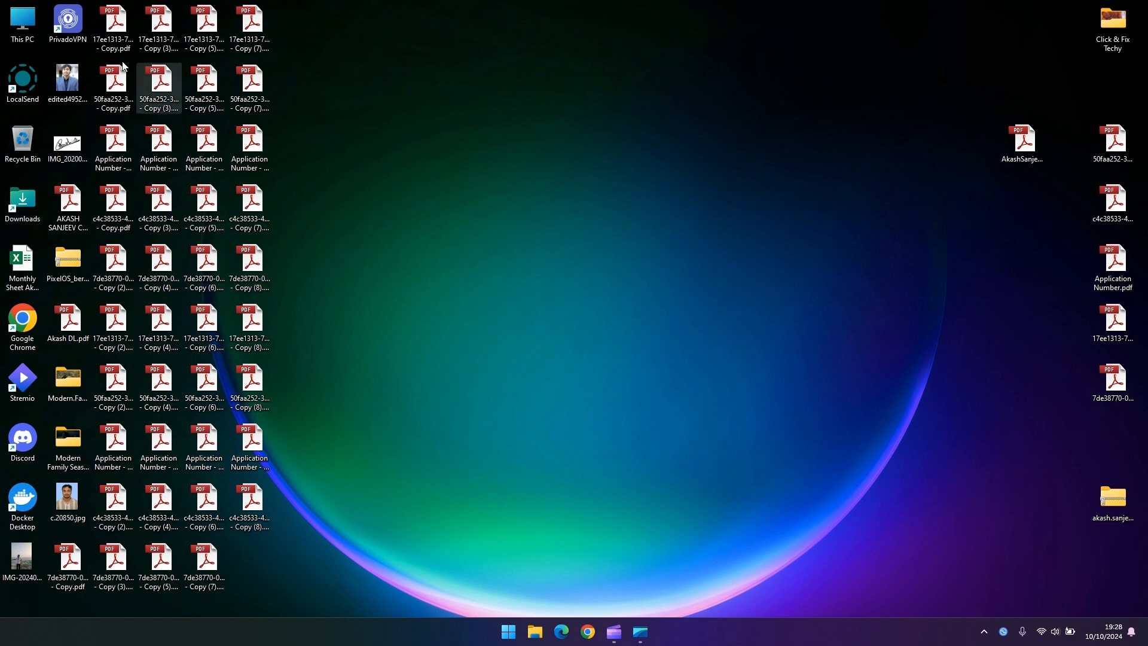
double_click(27, 40)
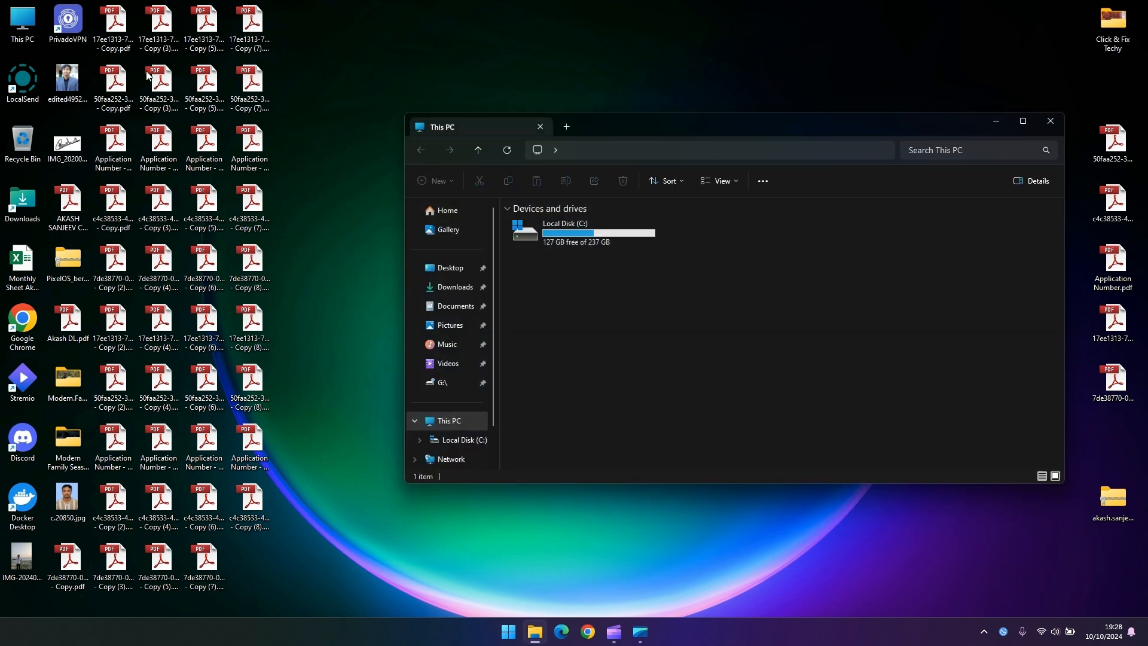
left_click(579, 234)
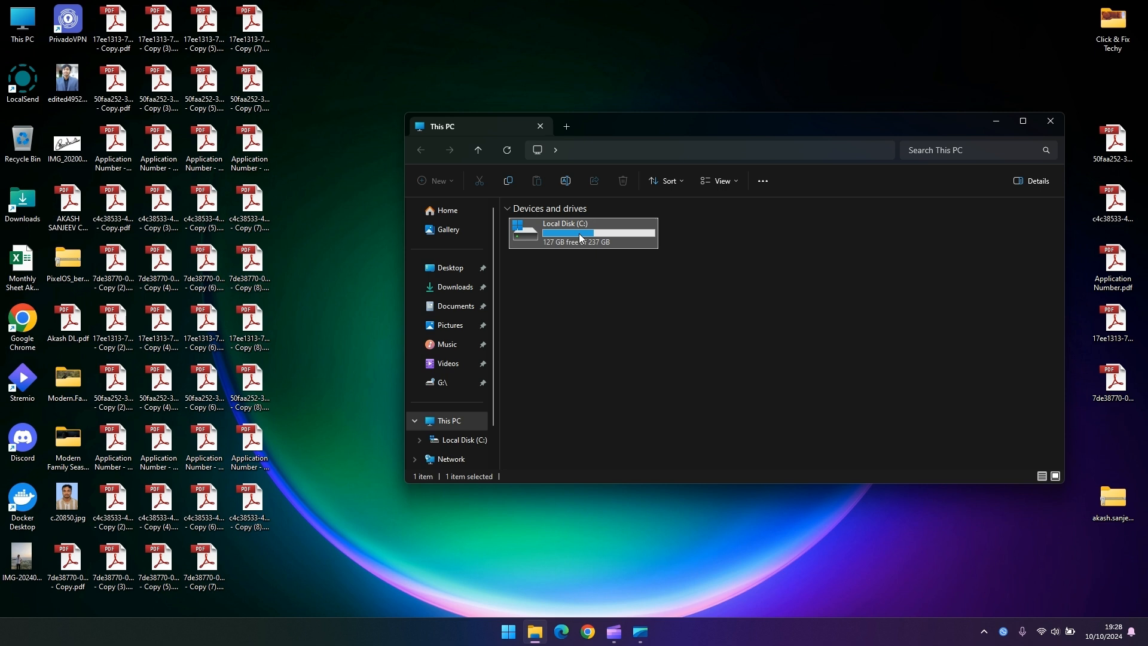
right_click(579, 234)
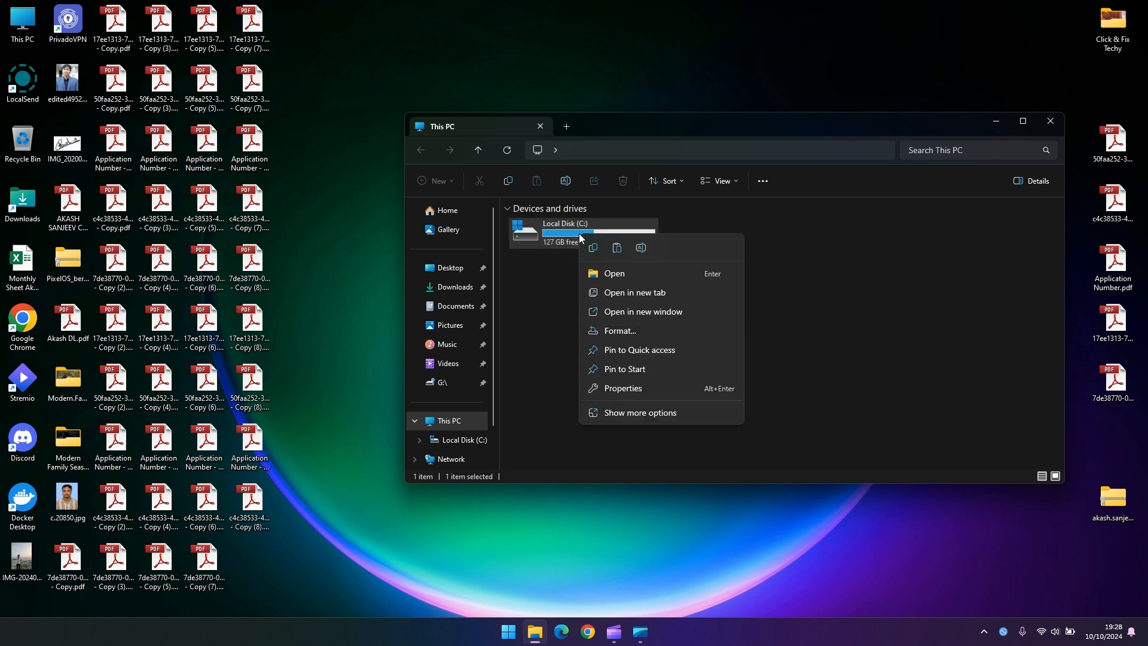
left_click(653, 394)
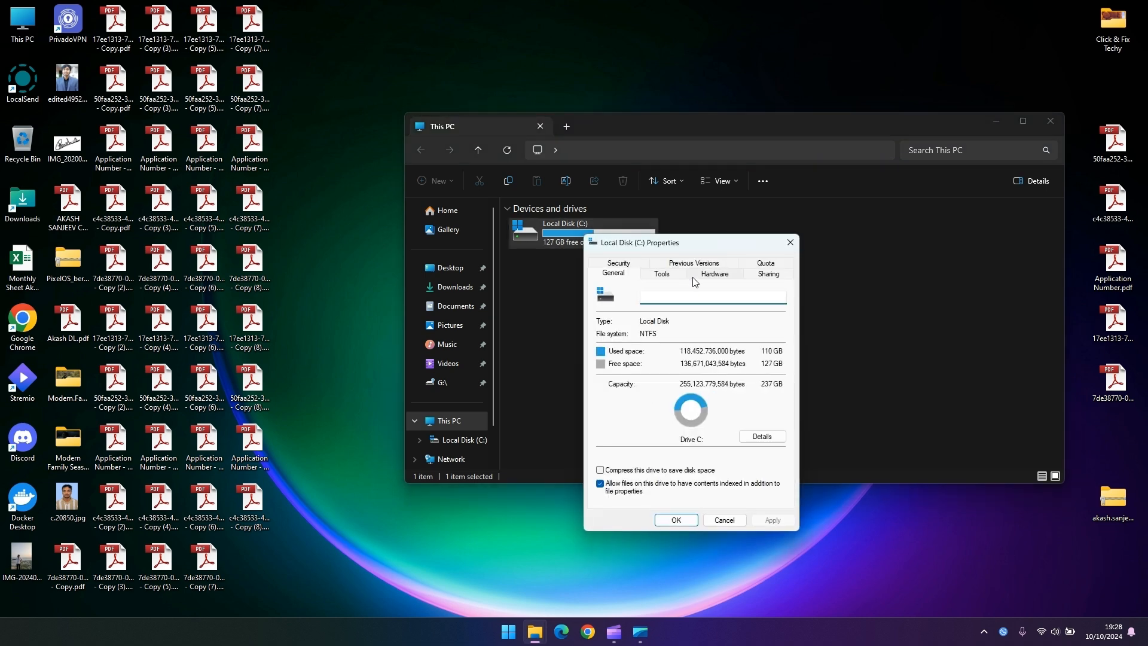
Optimise drive C: with the Optimise Drives tool, and close the drive's properties and the This PC window
left_click(662, 274)
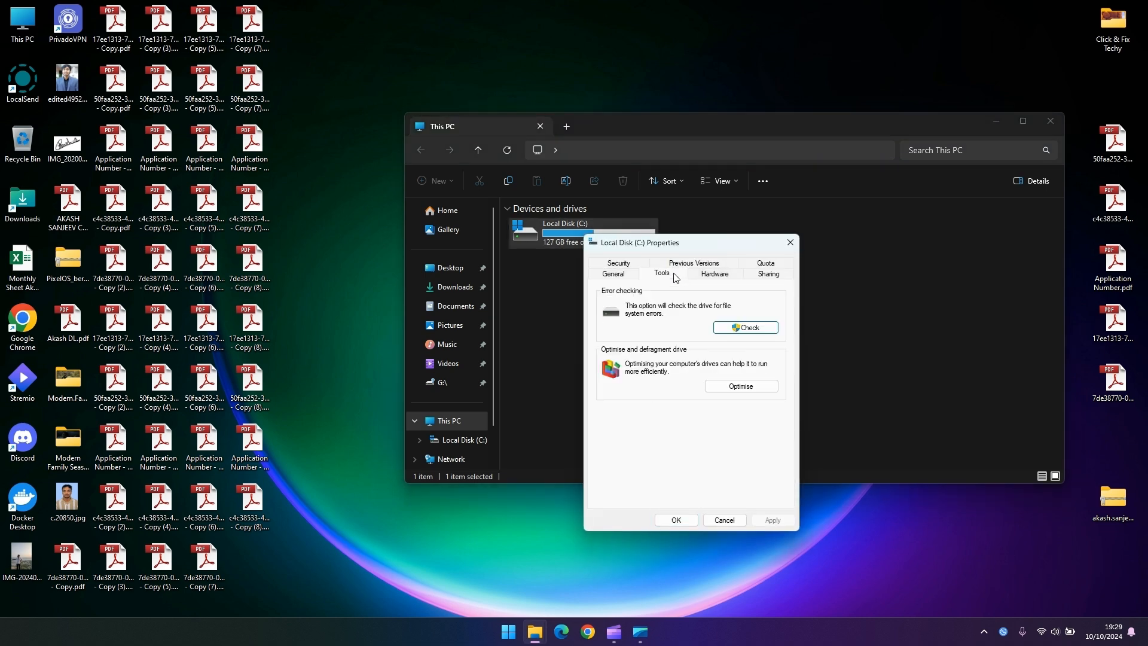
left_click(729, 388)
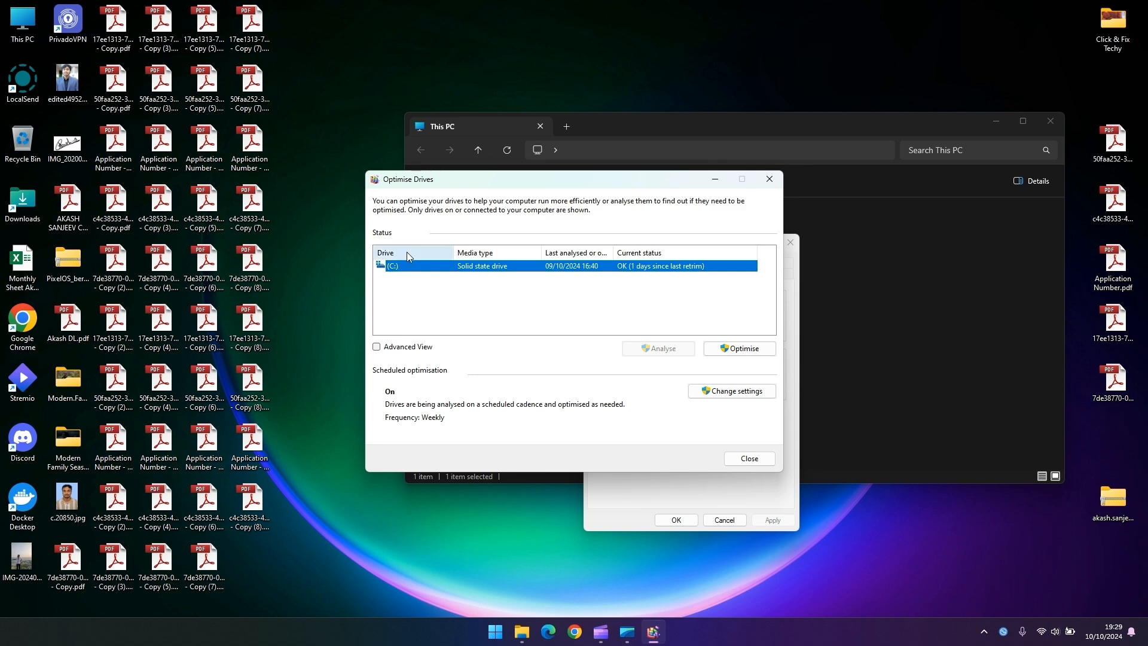
left_click(750, 350)
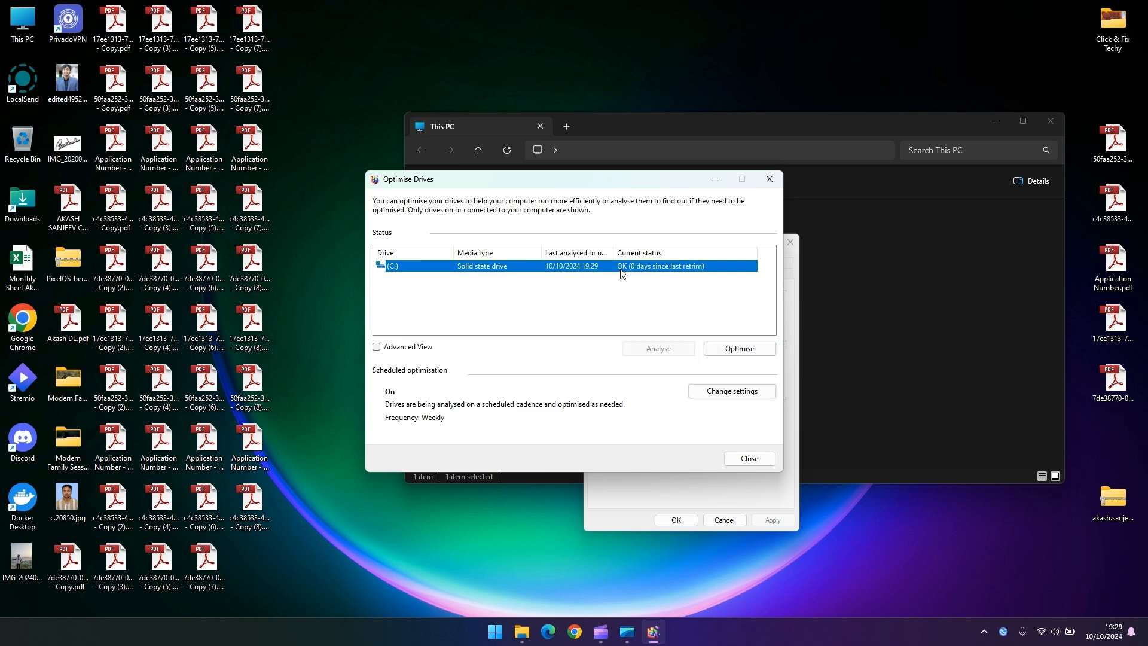
left_click(747, 457)
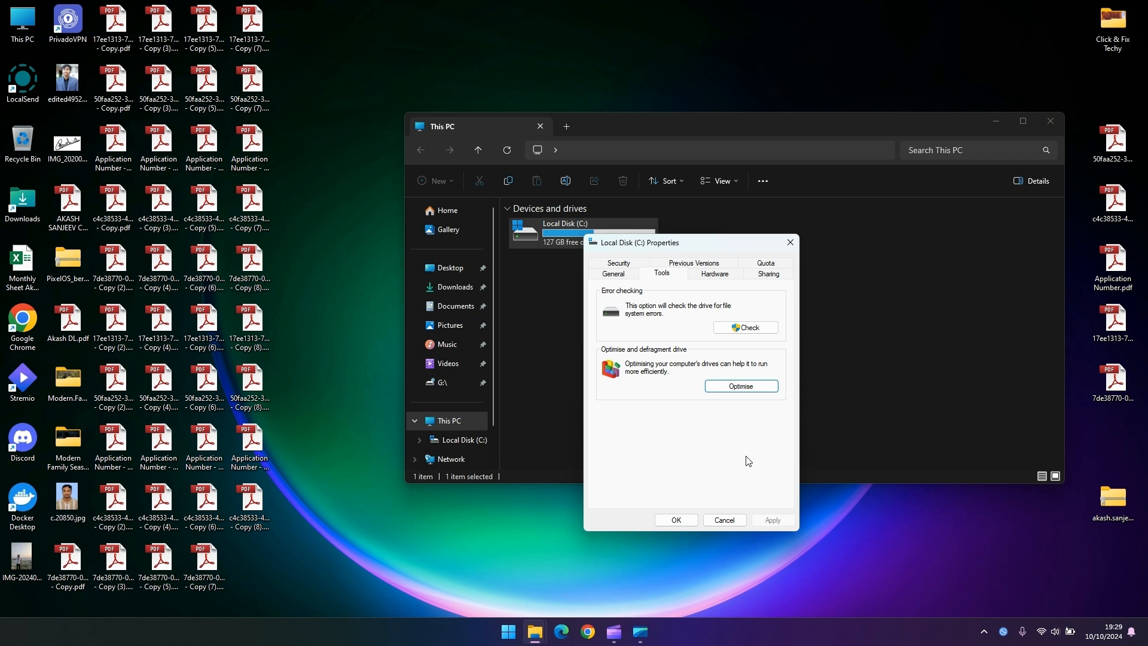
left_click(676, 520)
left_click(1049, 122)
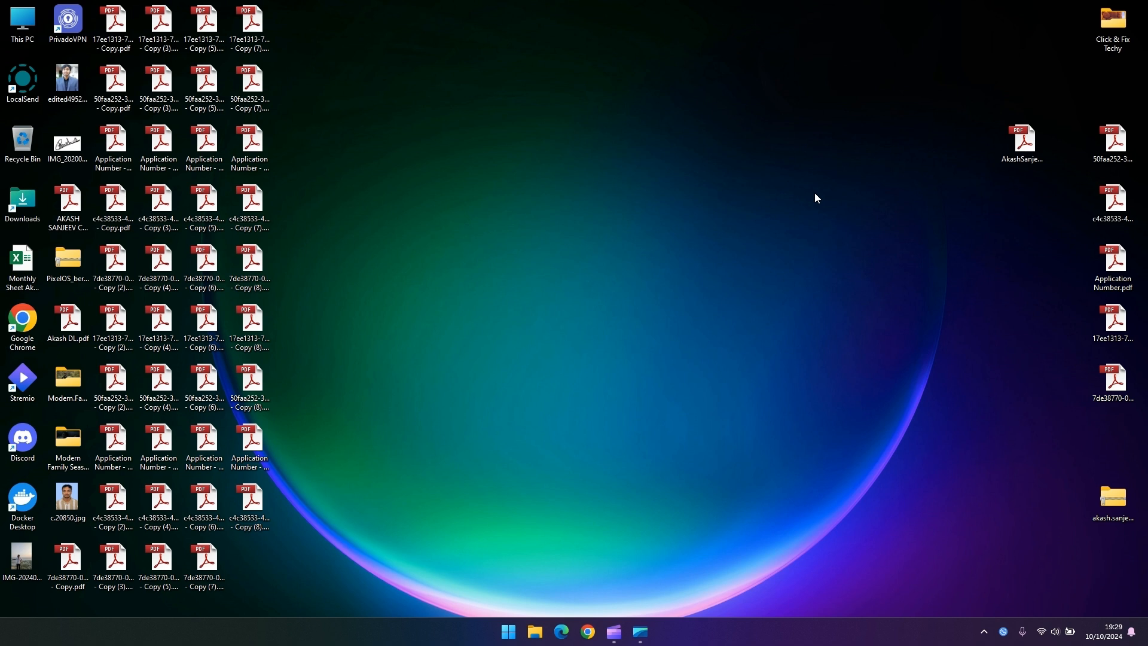
Open Control Panel and go to the list of installed programs for uninstalling
left_click(509, 632)
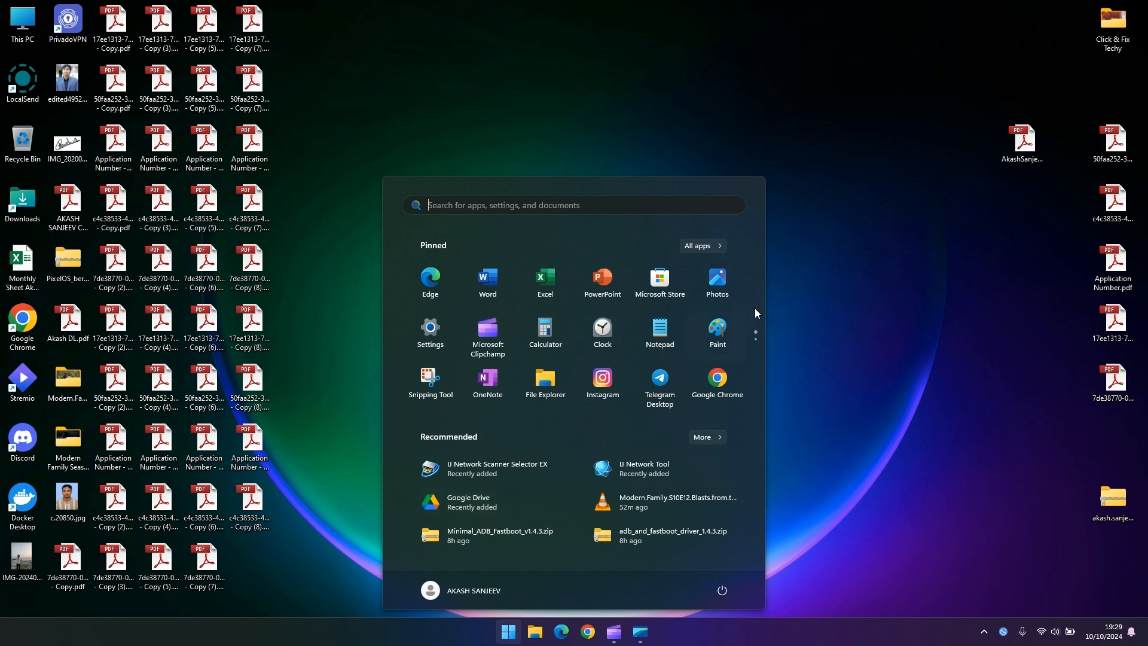
type("cont")
key("Return")
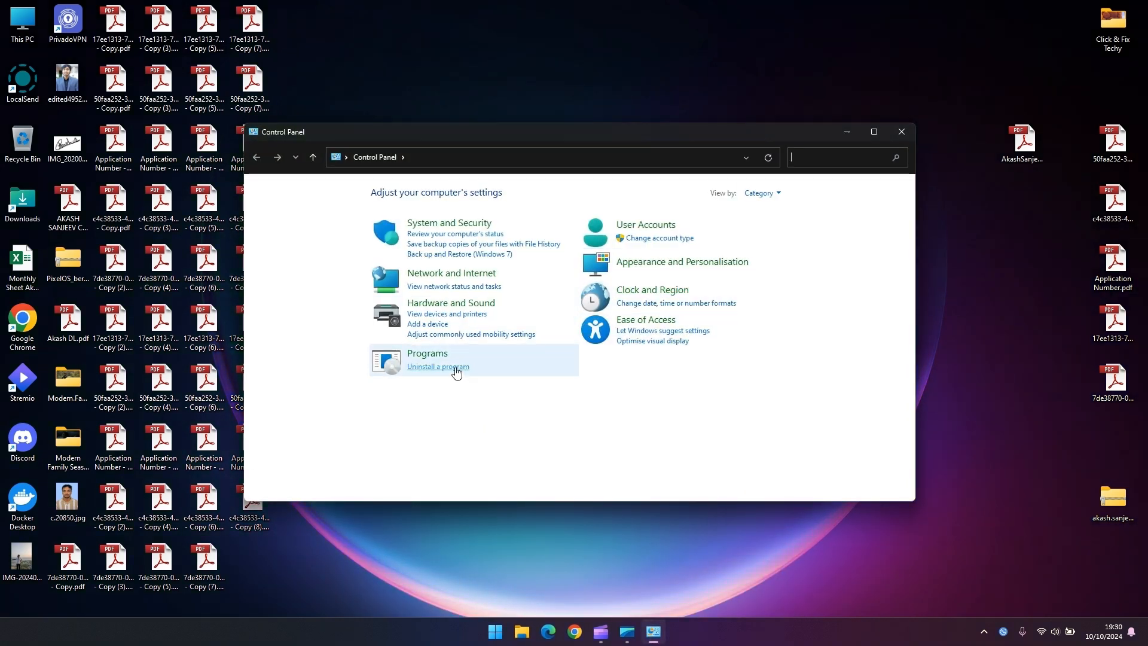
left_click(455, 367)
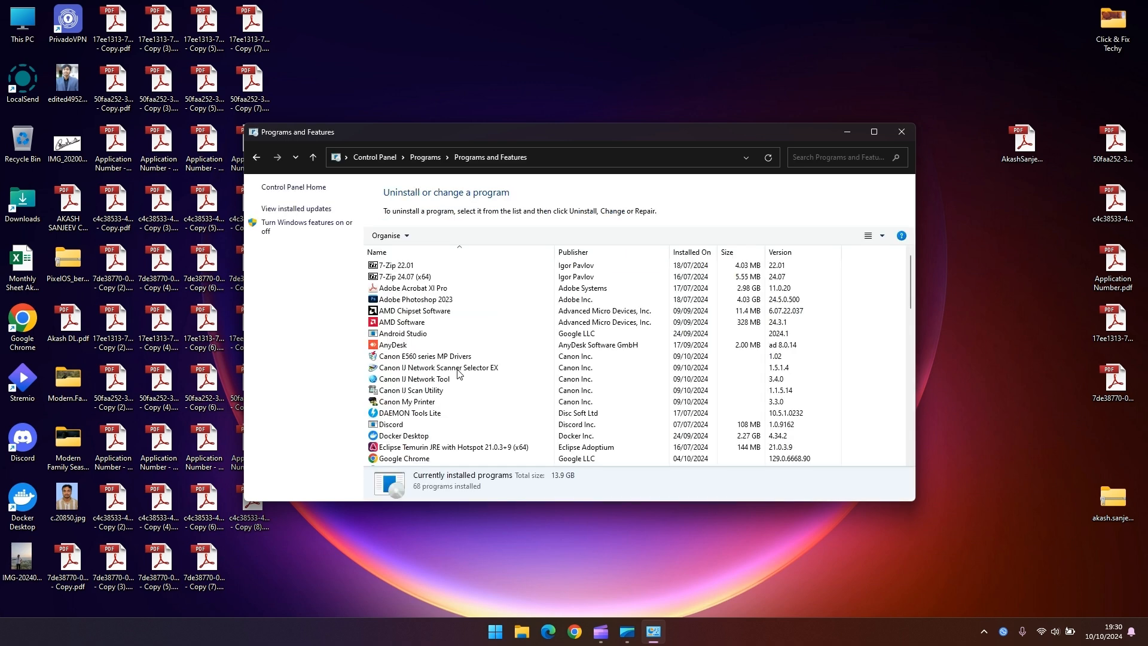
Uninstall Android Studio without removing the Android User Settings, and close the uninstaller
left_click(420, 334)
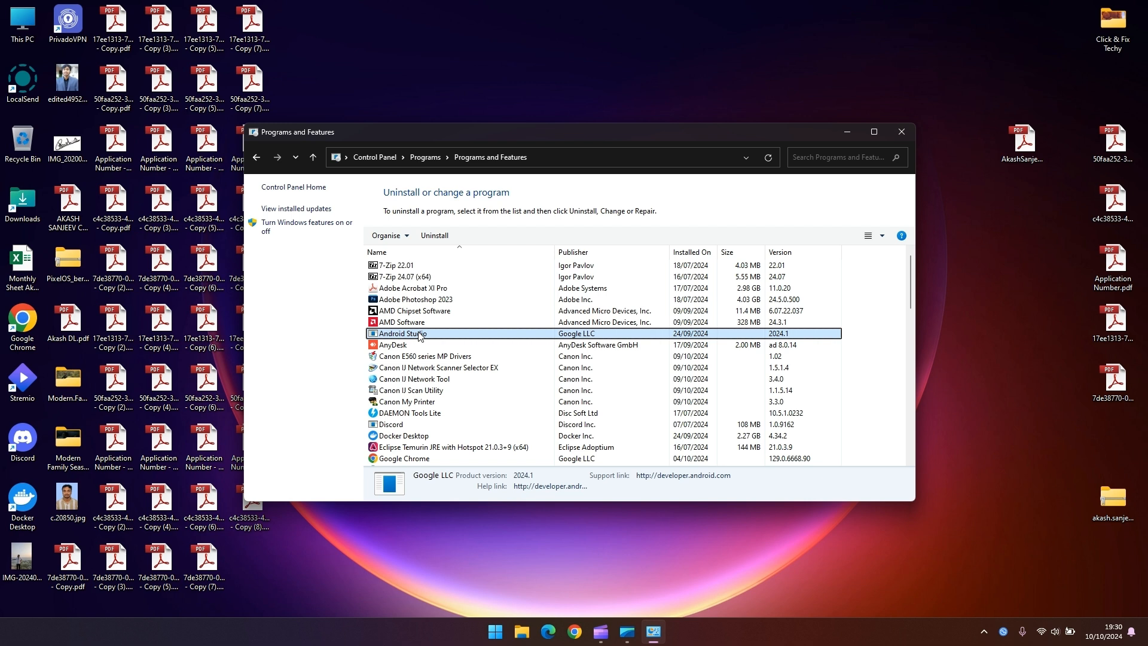
left_click(434, 235)
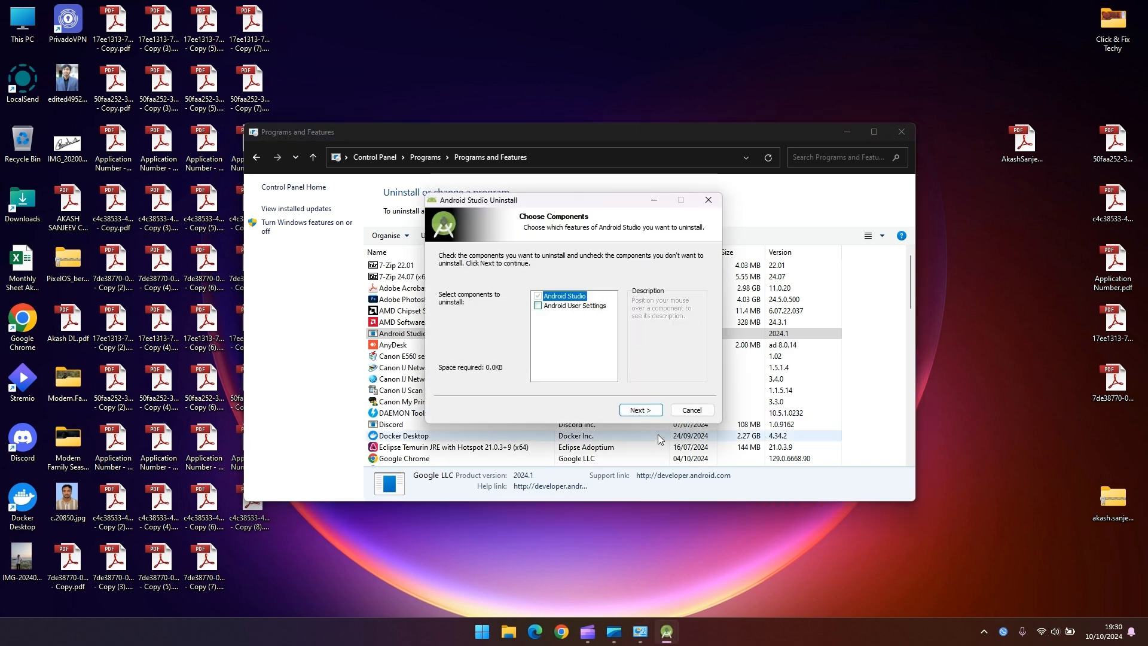
left_click(656, 413)
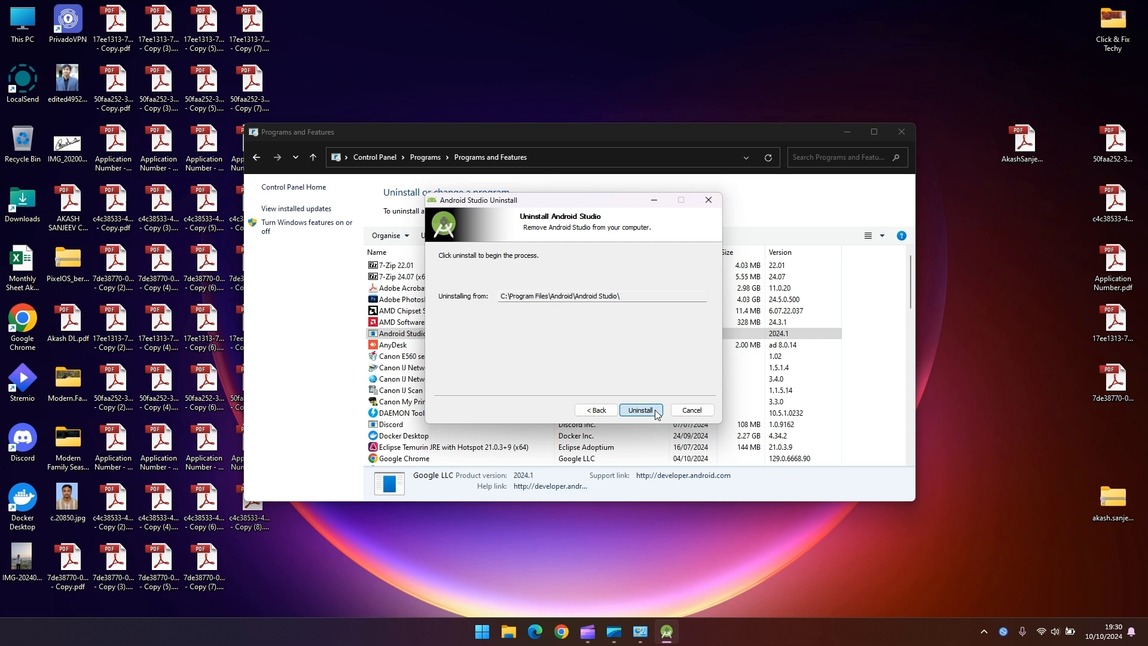
left_click(655, 410)
left_click(610, 364)
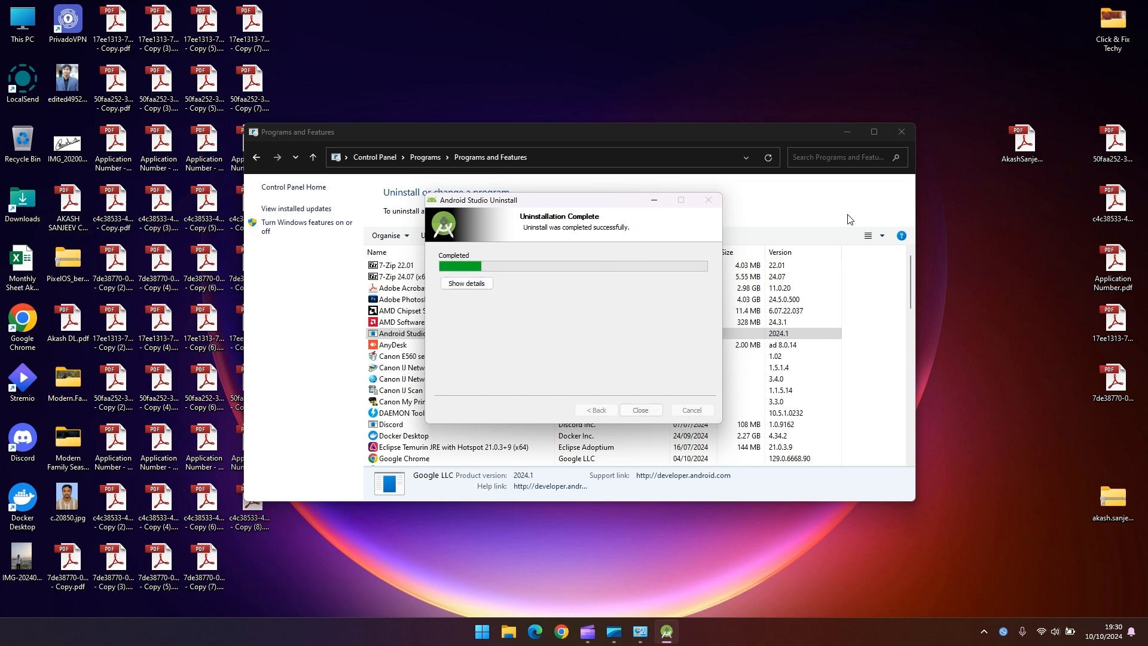
left_click(641, 409)
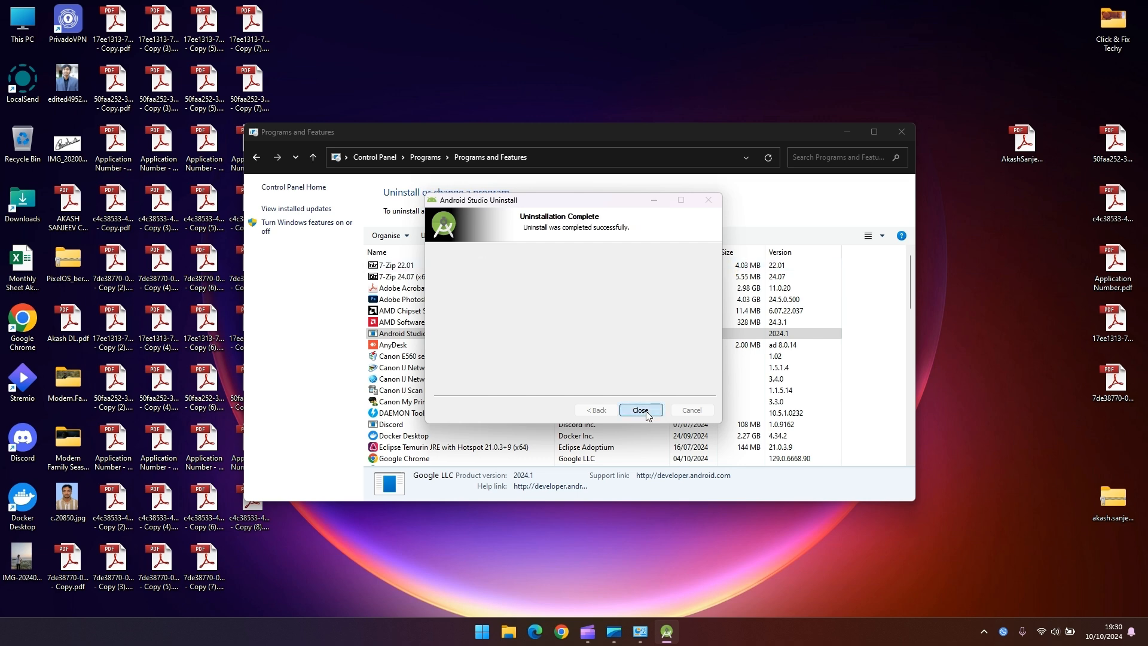
Look through the remaining installed programs down to the end of the list and close Programs and Features
scroll(648, 416, "down", 12)
scroll(647, 416, "down", 6)
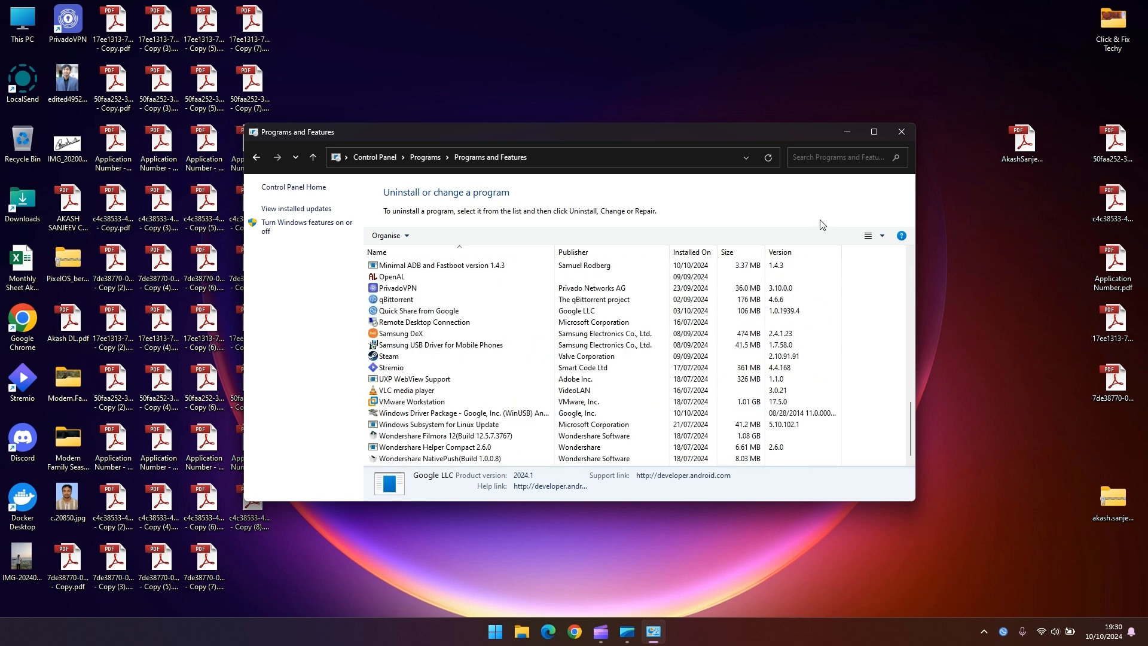
left_click(896, 134)
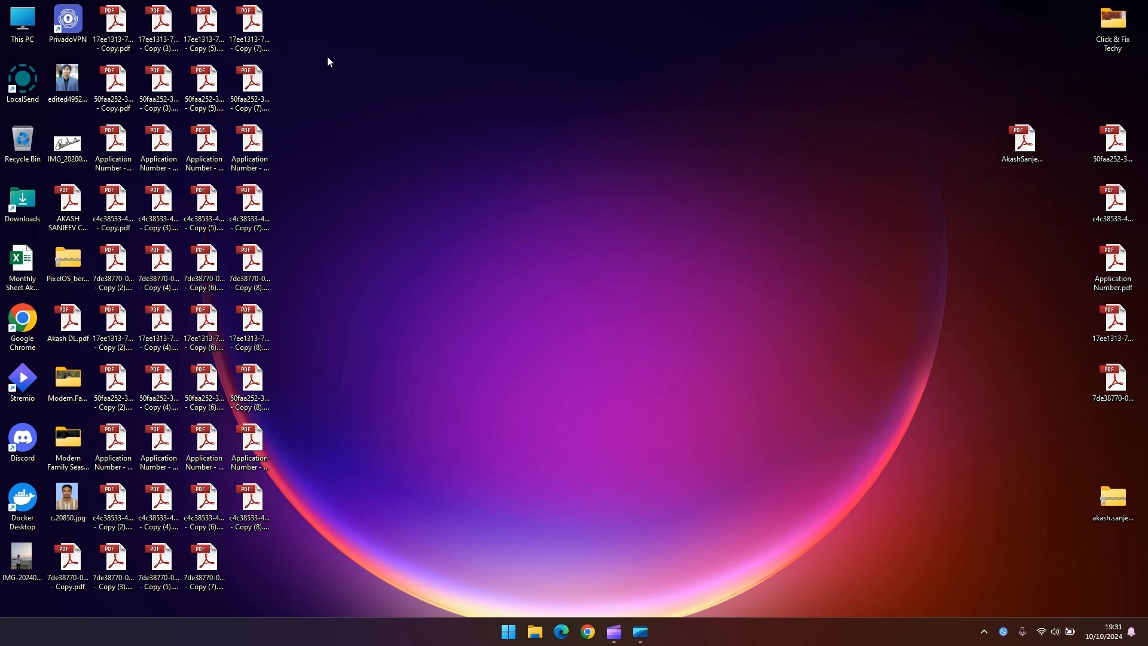
Permanently delete all the duplicate "Copy" PDF files from the desktop
left_click_drag(312, 19, 109, 600)
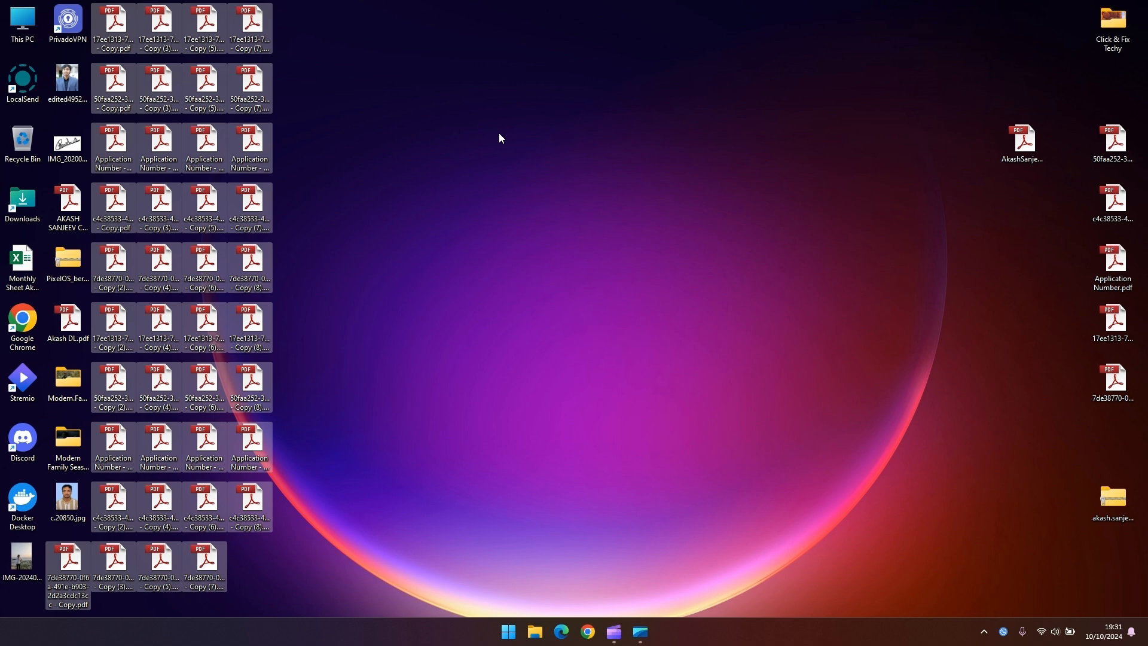
key("shift+Delete")
key("Return")
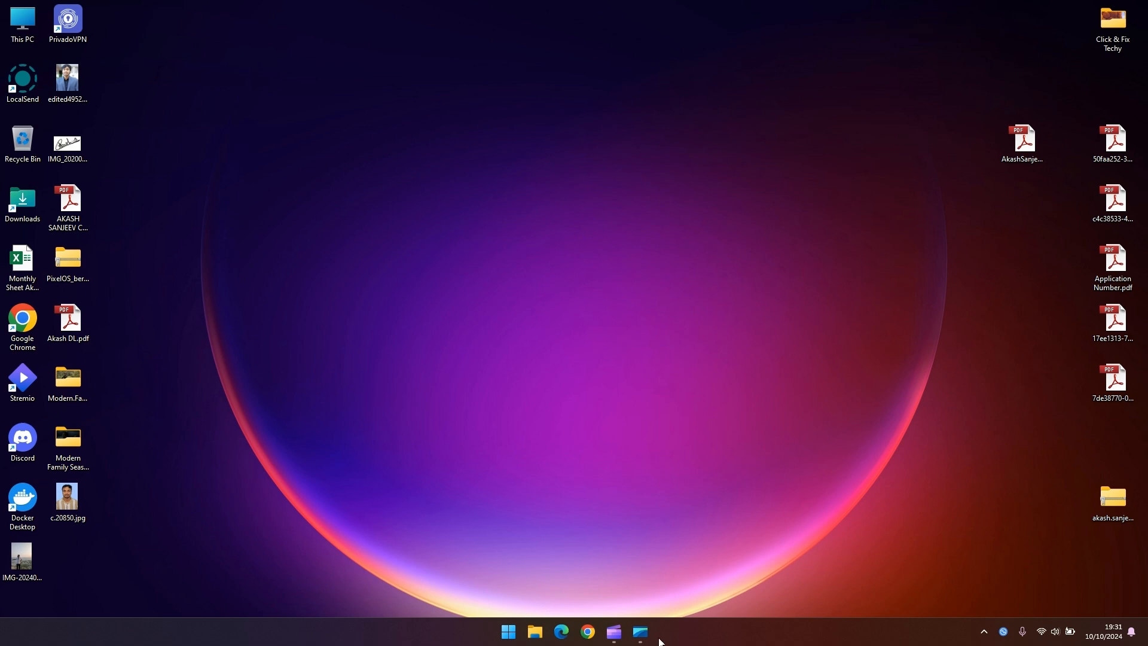
Move the resume PDF under the Click & Fix Techy folder and the email backup zip under the last PDF in that desktop column
left_click_drag(1026, 144, 1113, 87)
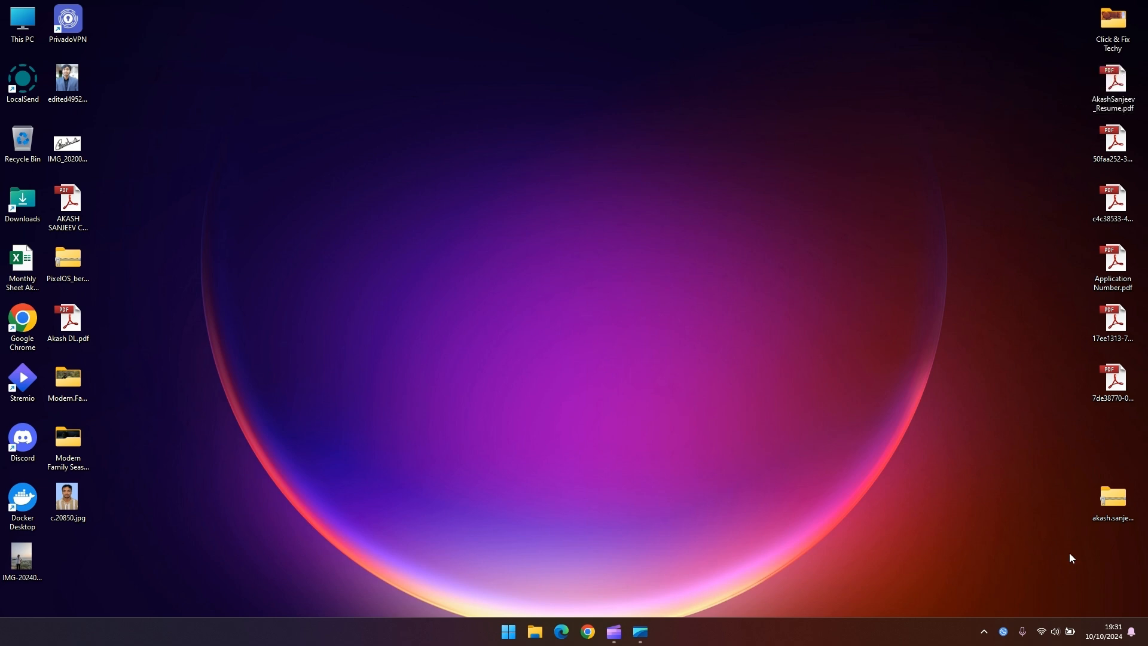
left_click_drag(1113, 500, 1112, 438)
left_click(618, 381)
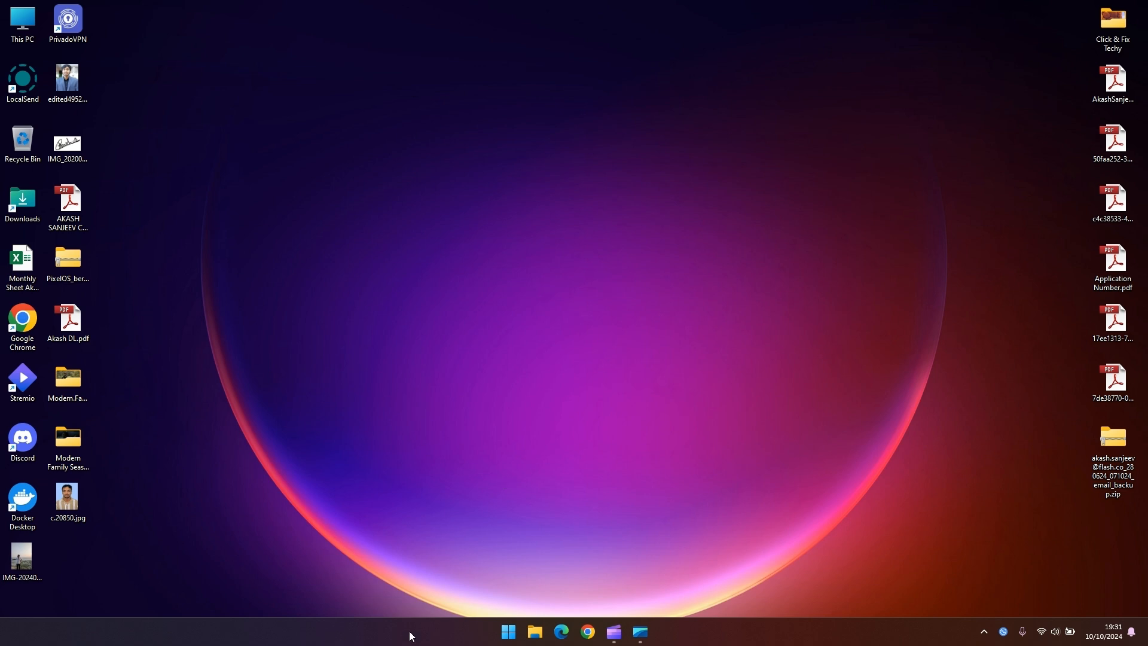
In the taskbar settings, turn off the Windows Security notification icon among the other system tray icons, and close Settings
left_click(715, 634)
right_click(716, 638)
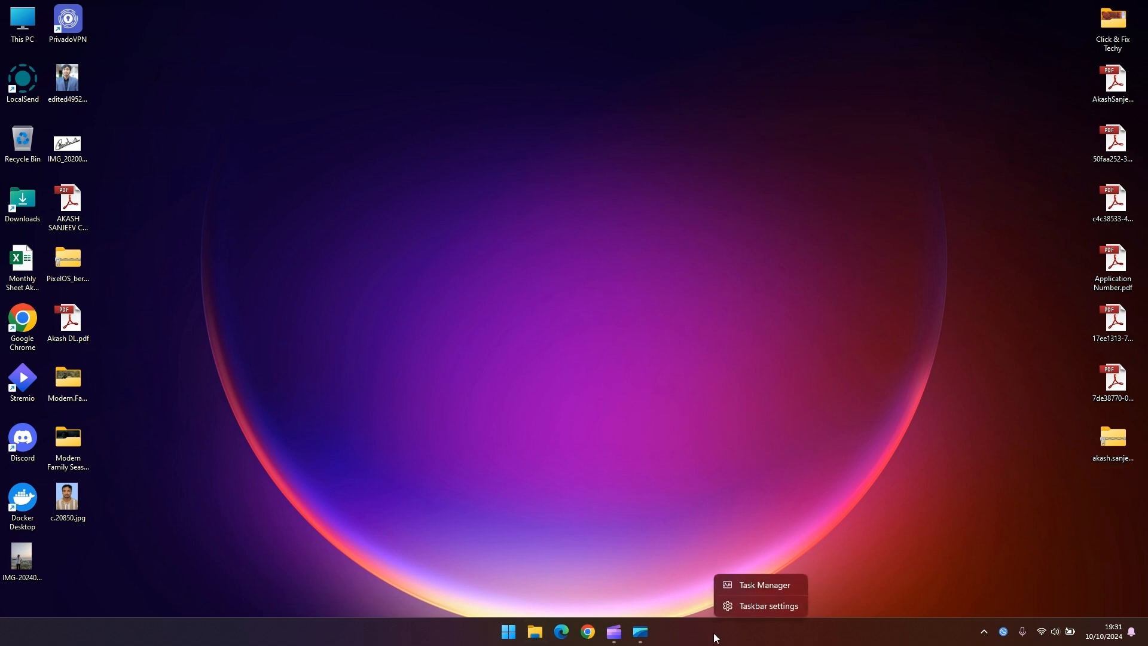
left_click(755, 607)
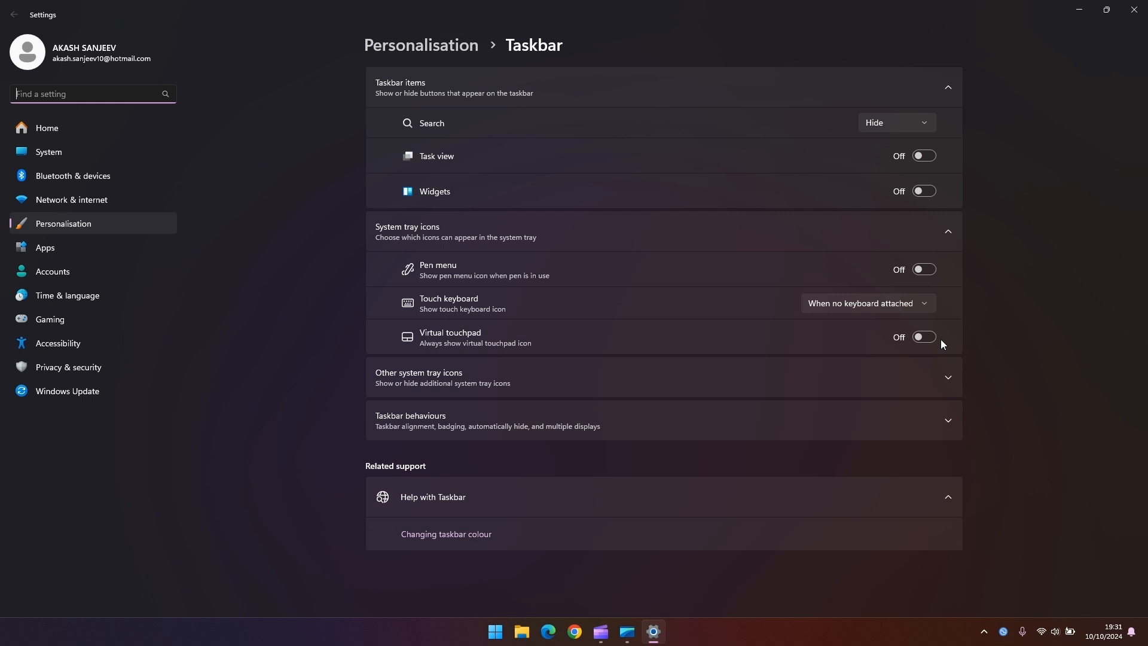
left_click(937, 374)
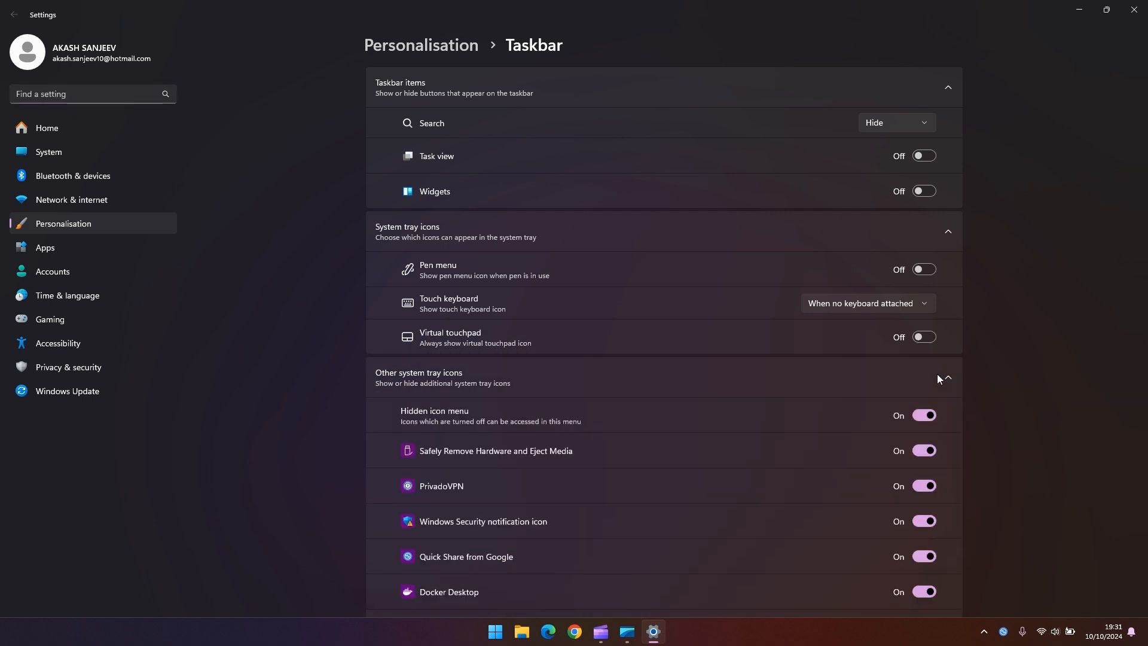
scroll(937, 374, "down", 9)
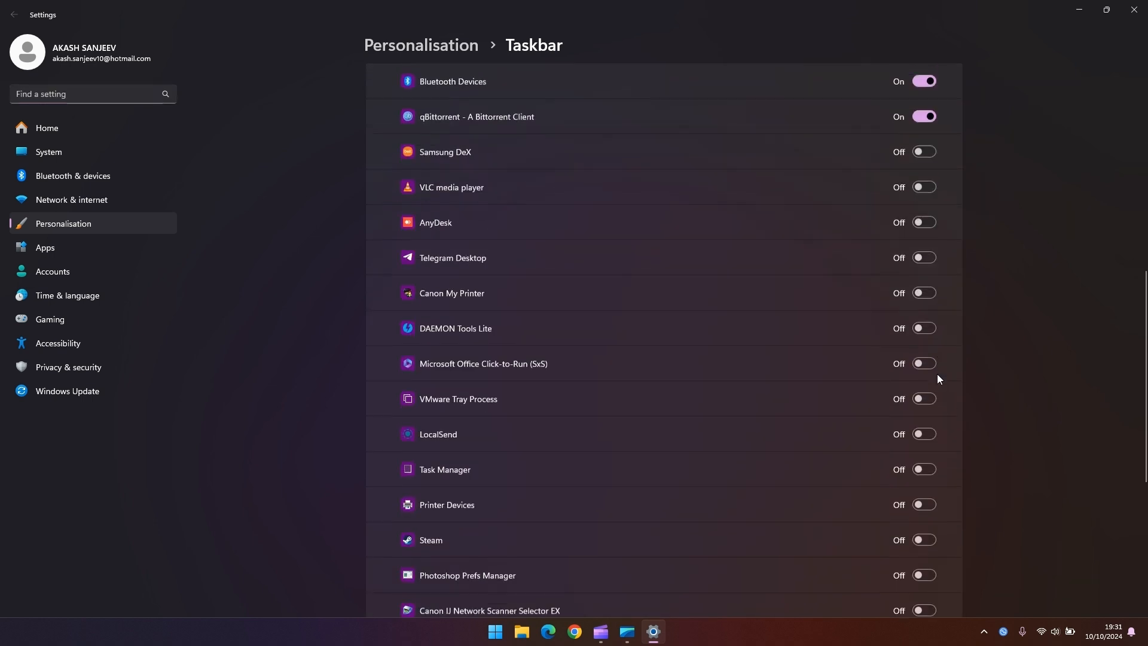
scroll(937, 375, "up", 6)
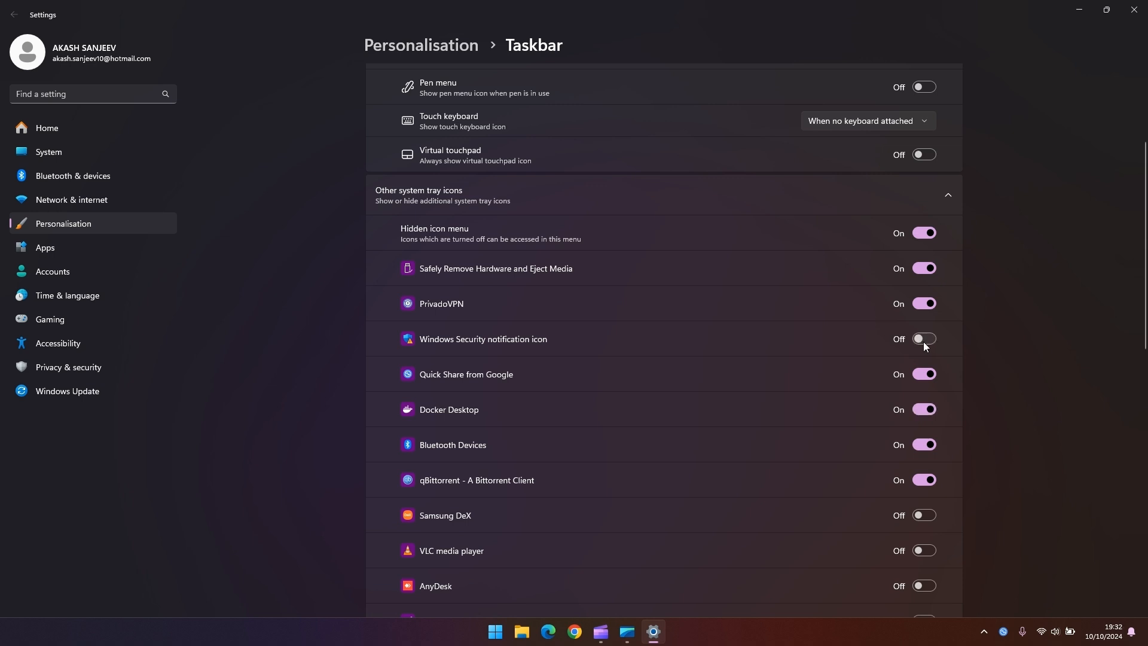
left_click(1134, 9)
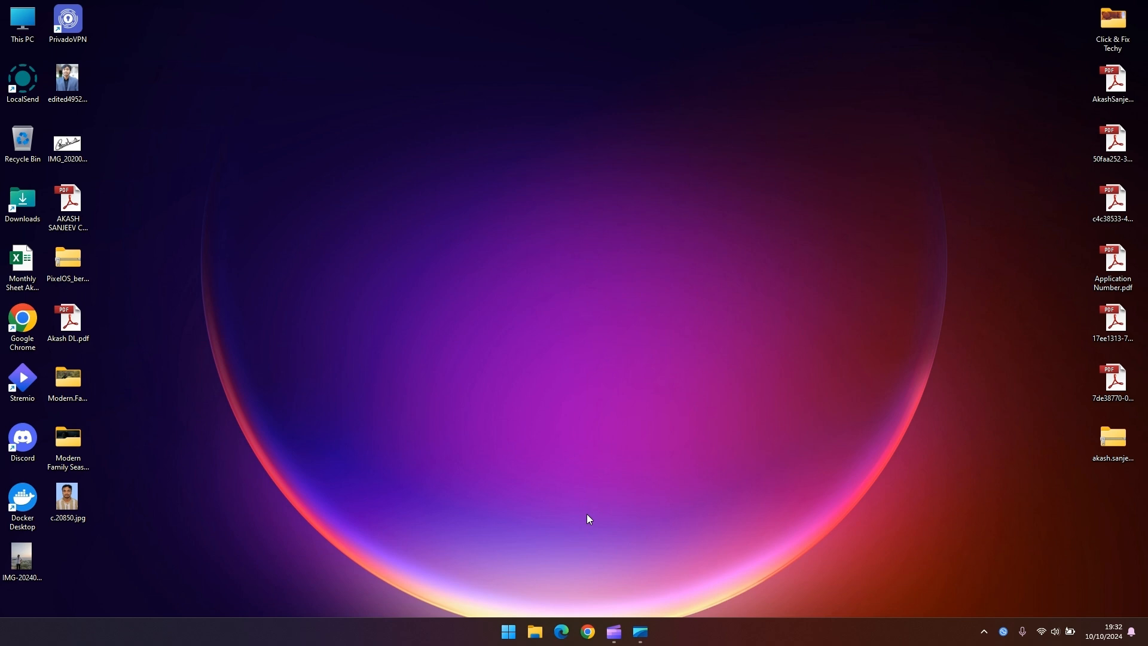
Open the startup apps list in Task Manager and look through all of its entries
right_click(758, 635)
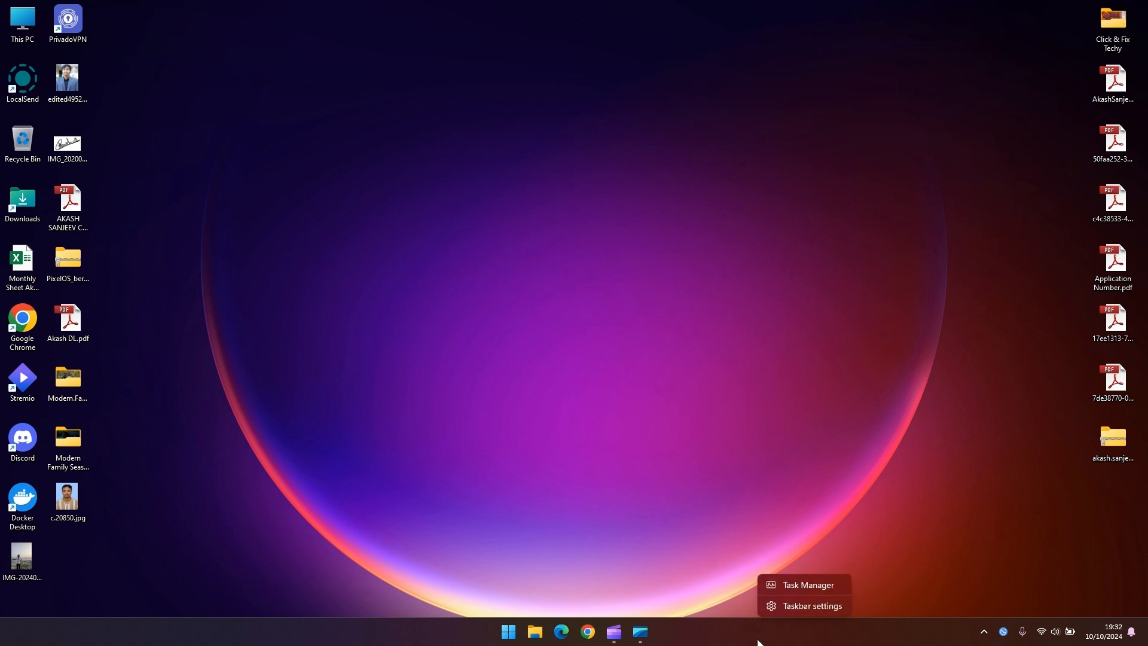
left_click(795, 584)
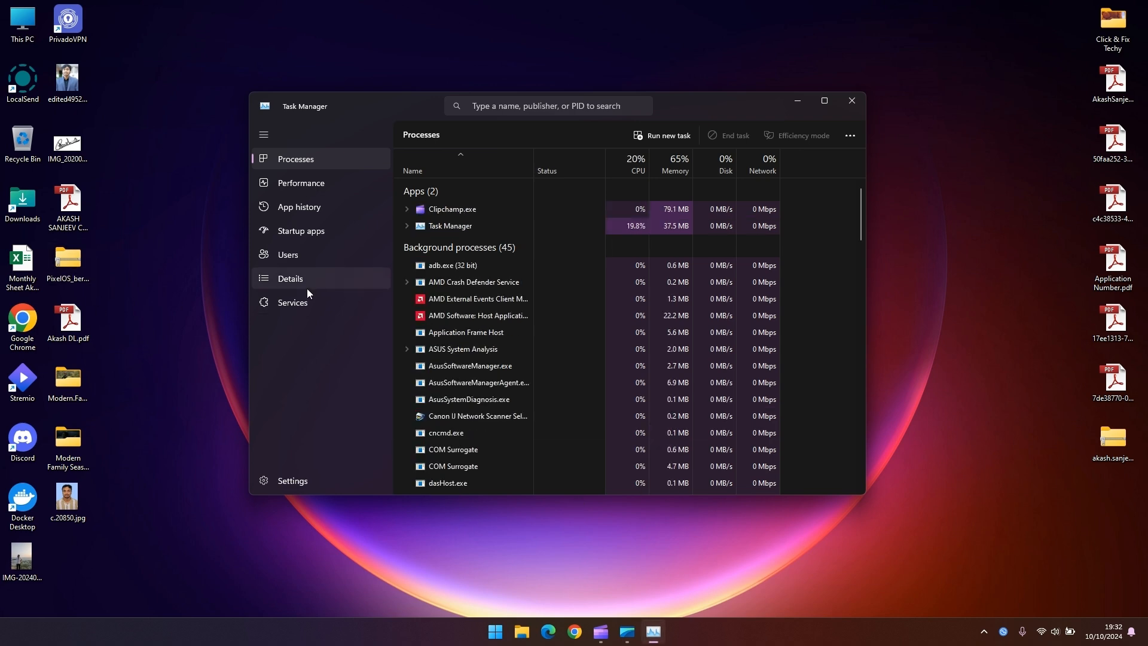
left_click(309, 239)
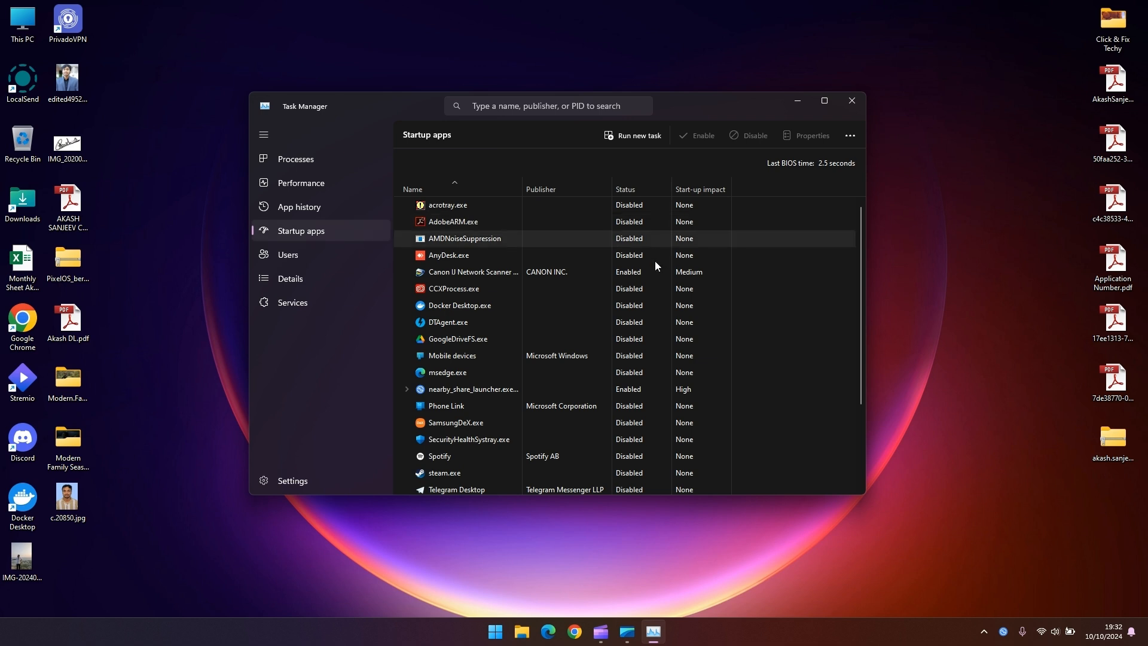
scroll(640, 371, "down", 3)
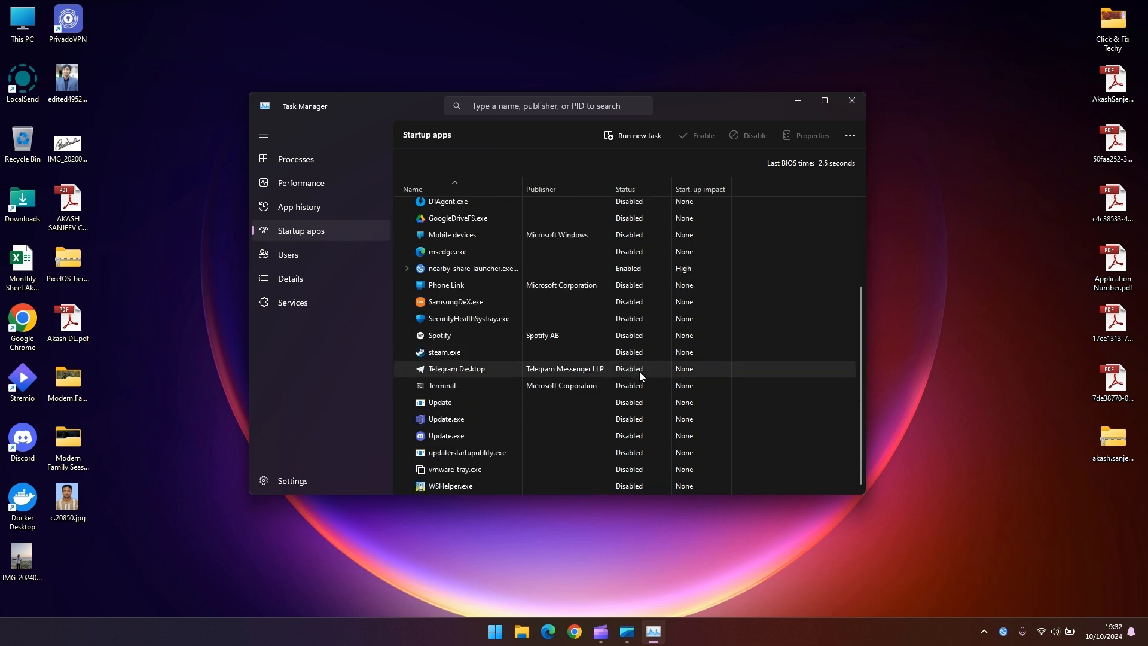
scroll(640, 371, "up", 3)
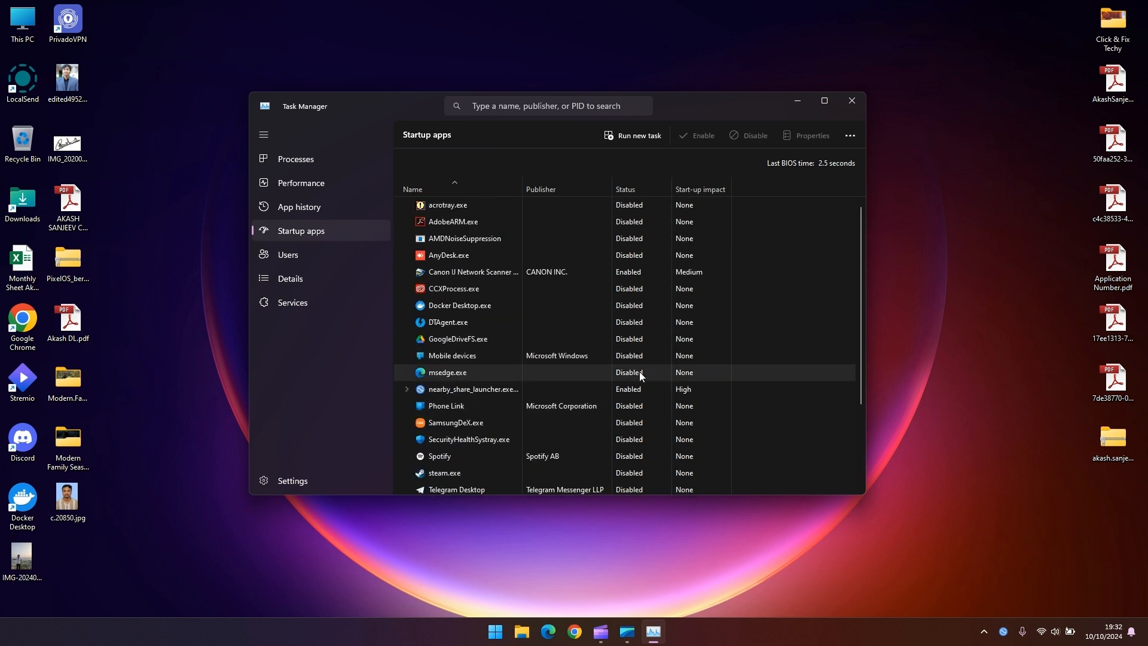
Check the startup entries of the Canon IJ Network Scanner and the Discord Update.exe
left_click(625, 271)
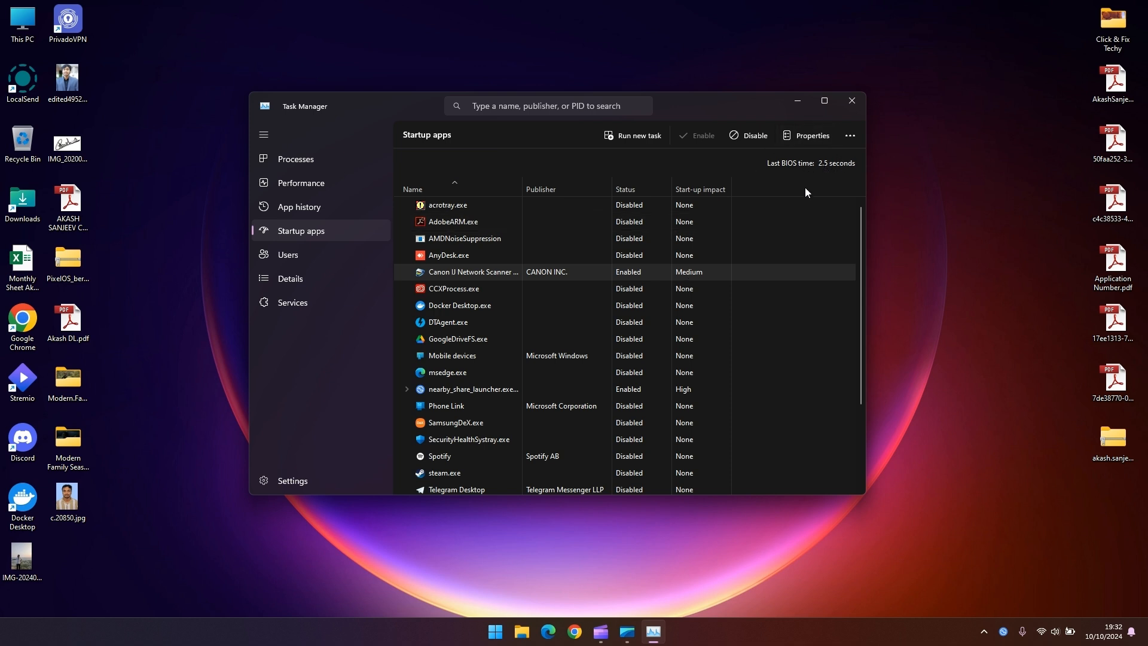
scroll(652, 425, "down", 3)
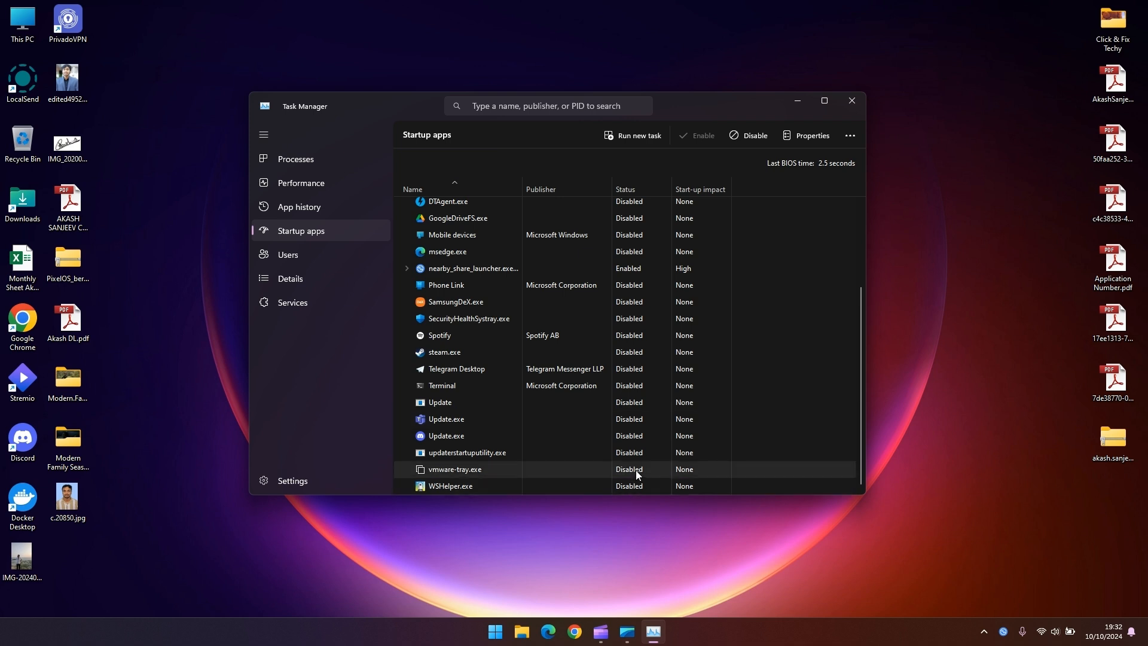
left_click(634, 436)
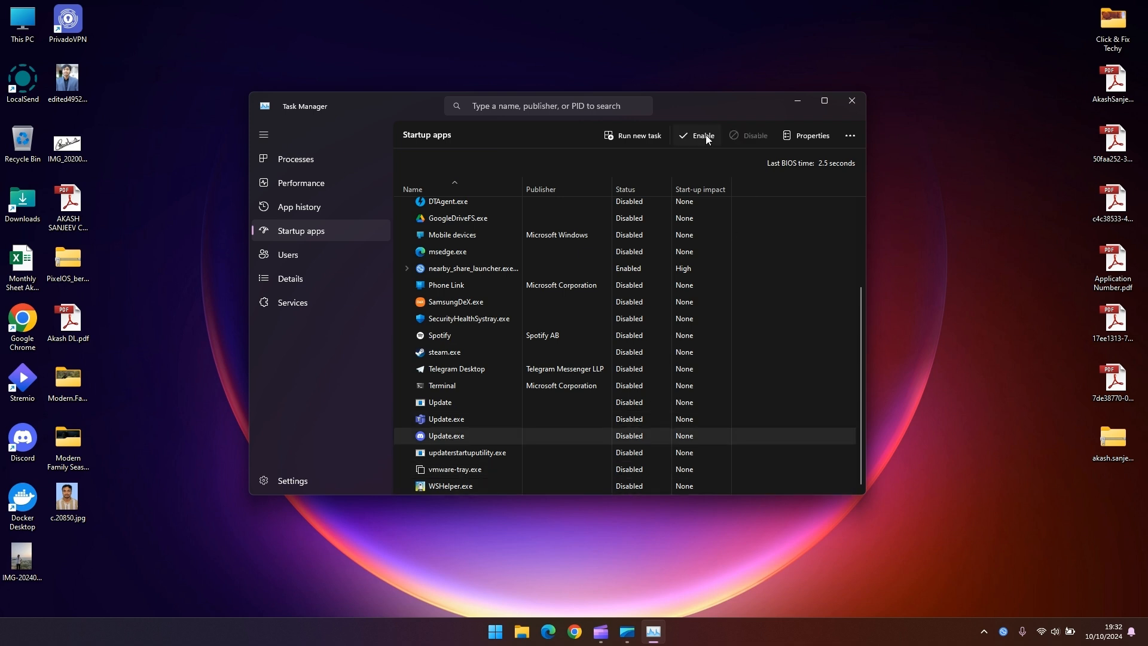
double_click(634, 436)
left_click(754, 139)
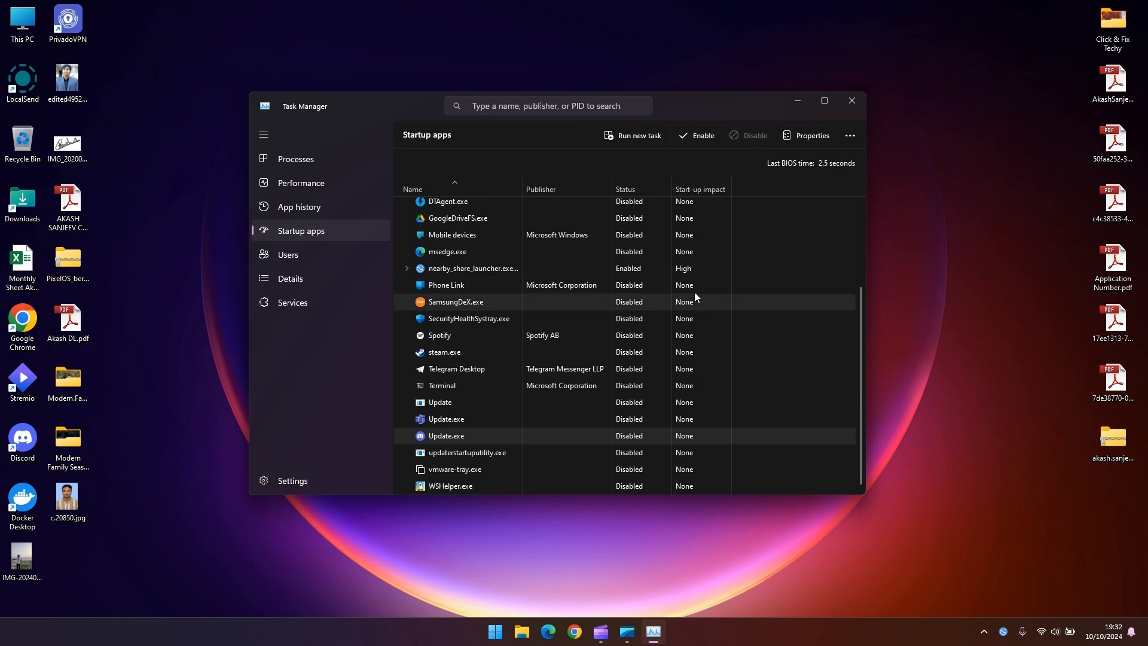
Disable the Canon IJ Network Scanner startup app and close Task Manager
scroll(695, 290, "up", 3)
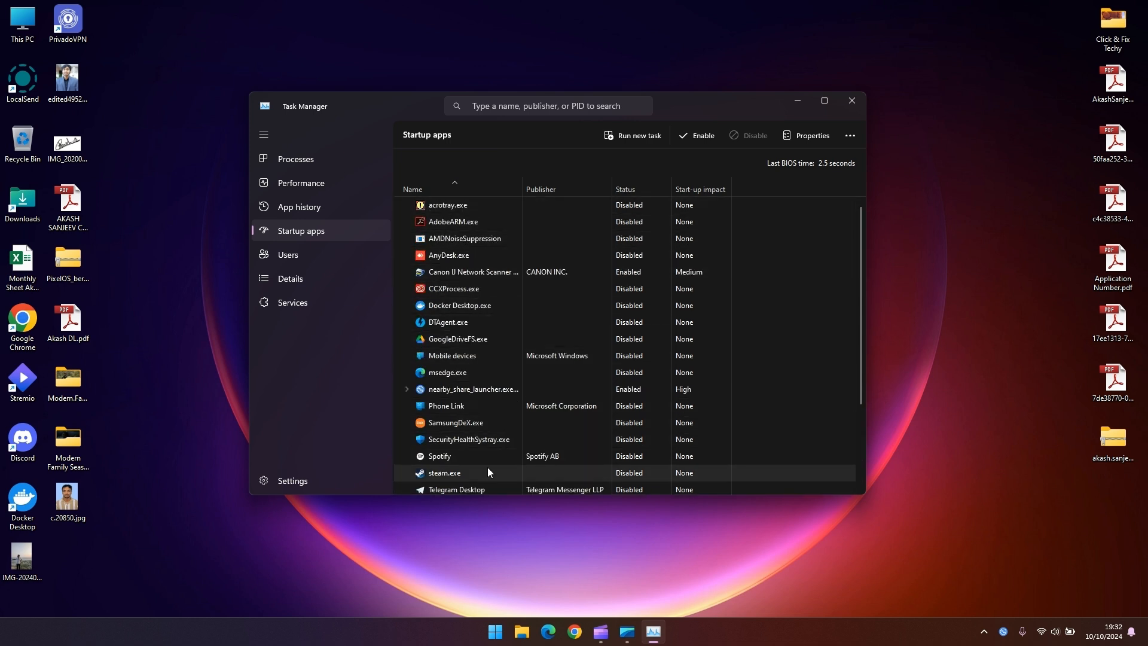
left_click(643, 389)
left_click(635, 273)
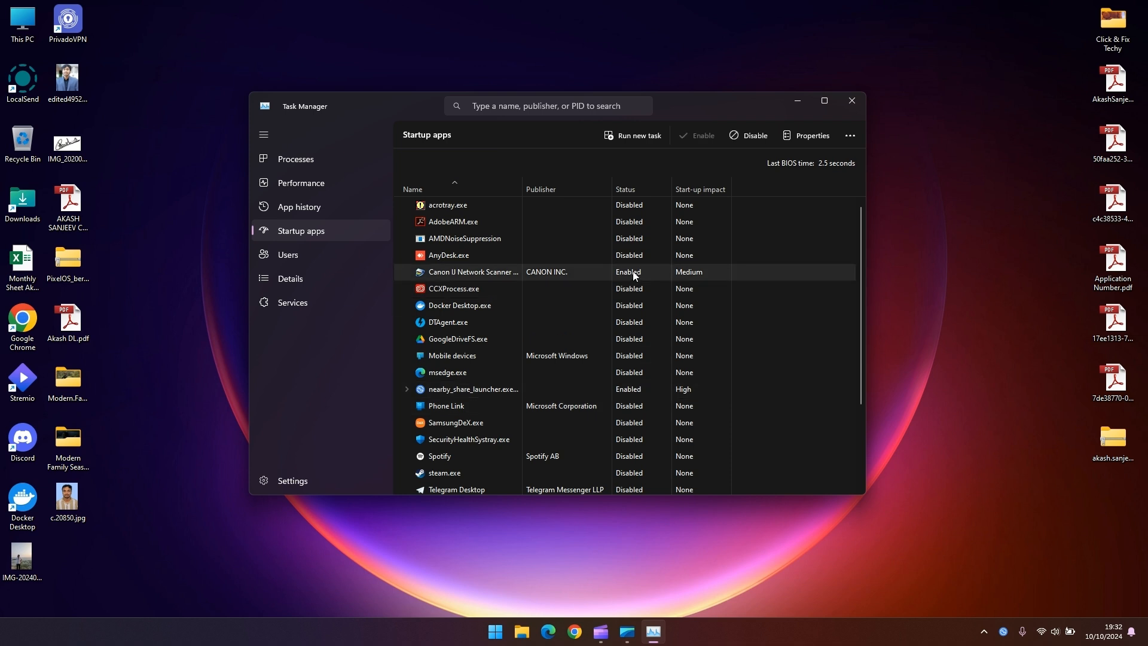
left_click(734, 139)
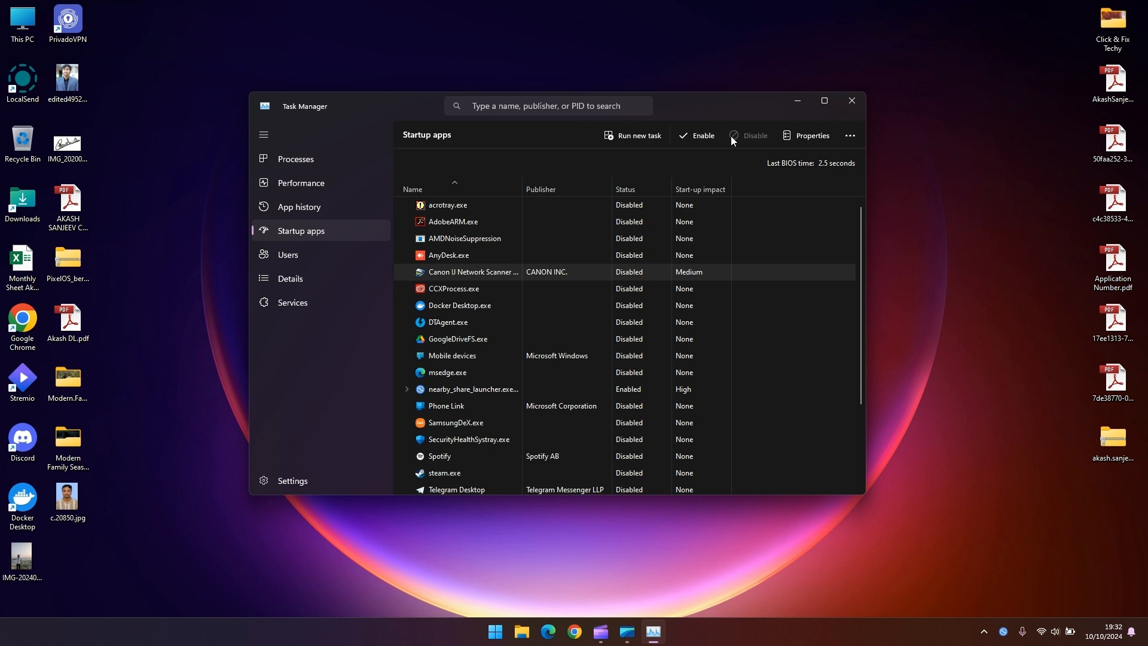
left_click(849, 103)
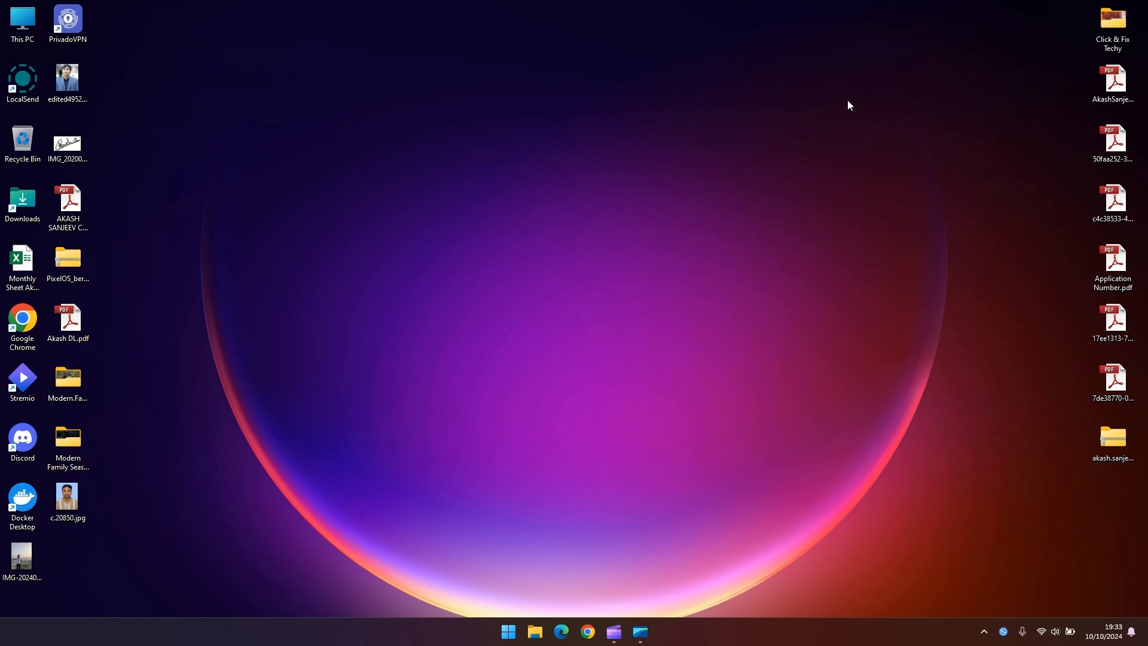
Run msconfig and hide all Microsoft services in the System Configuration services list
key("super+r")
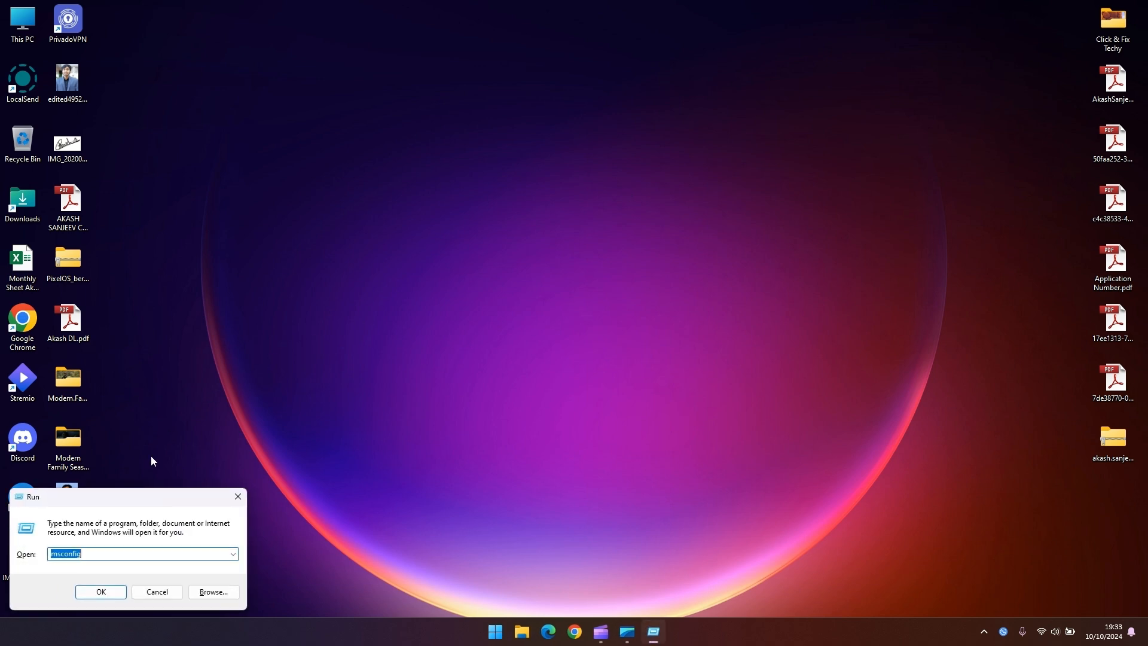
left_click_drag(152, 496, 643, 189)
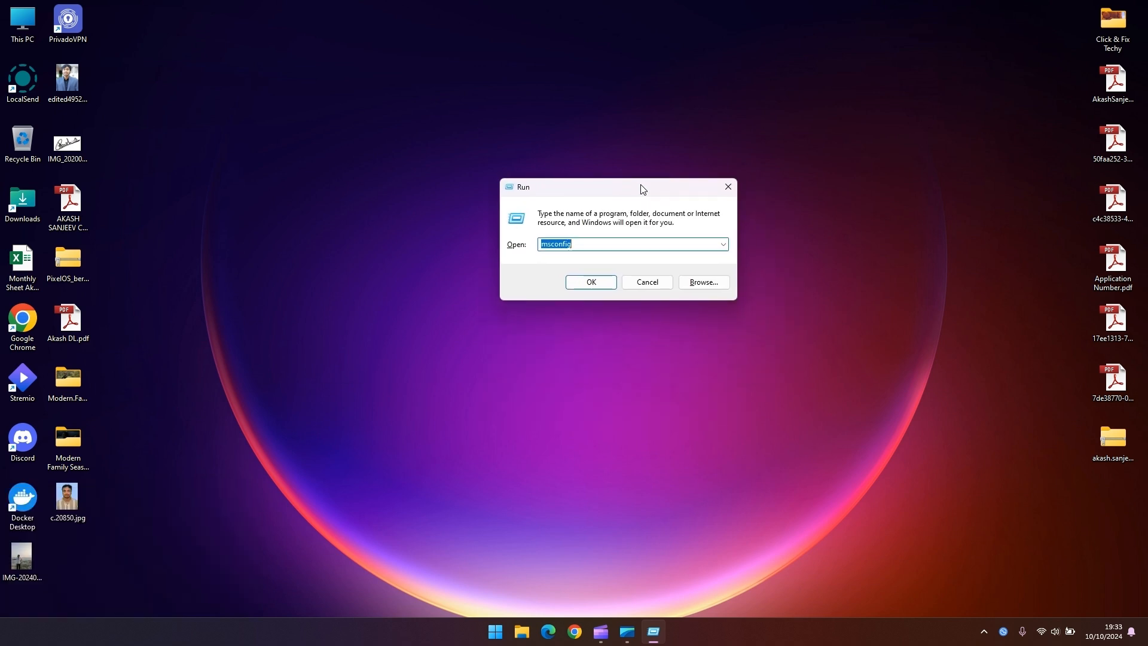
left_click(583, 246)
key("Return")
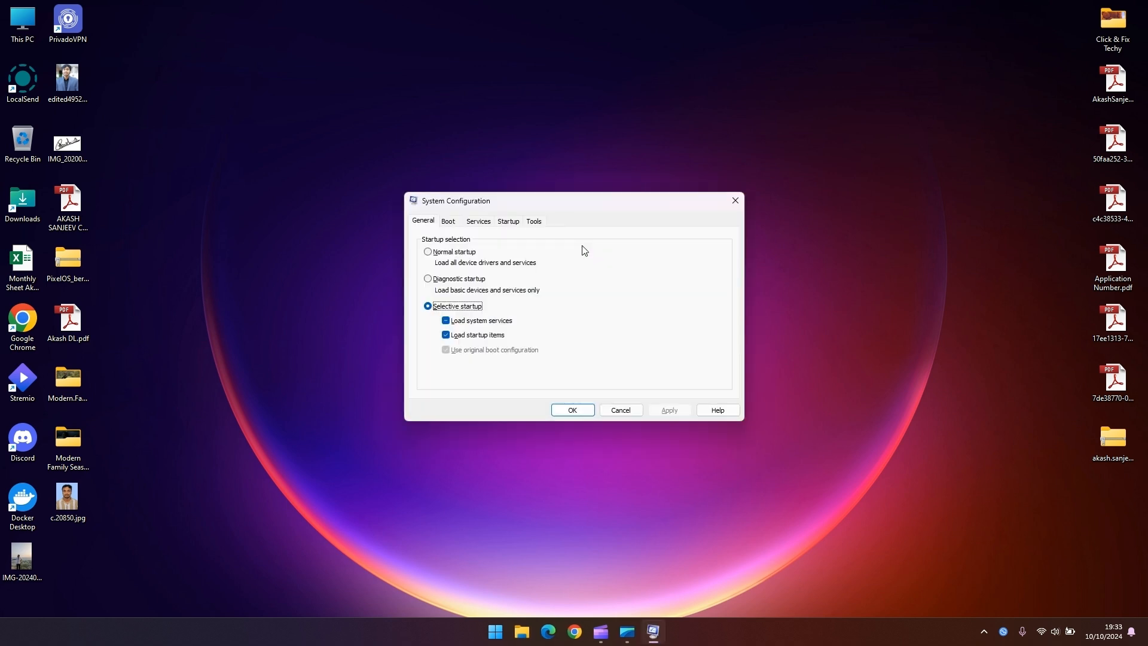
left_click(450, 222)
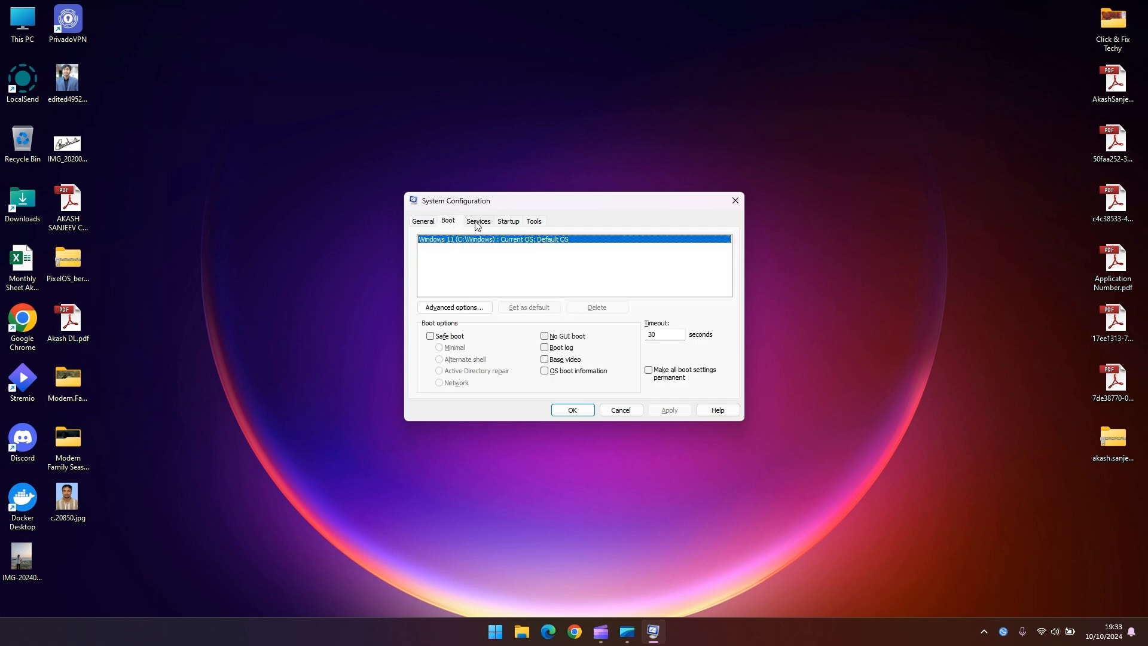
left_click(478, 222)
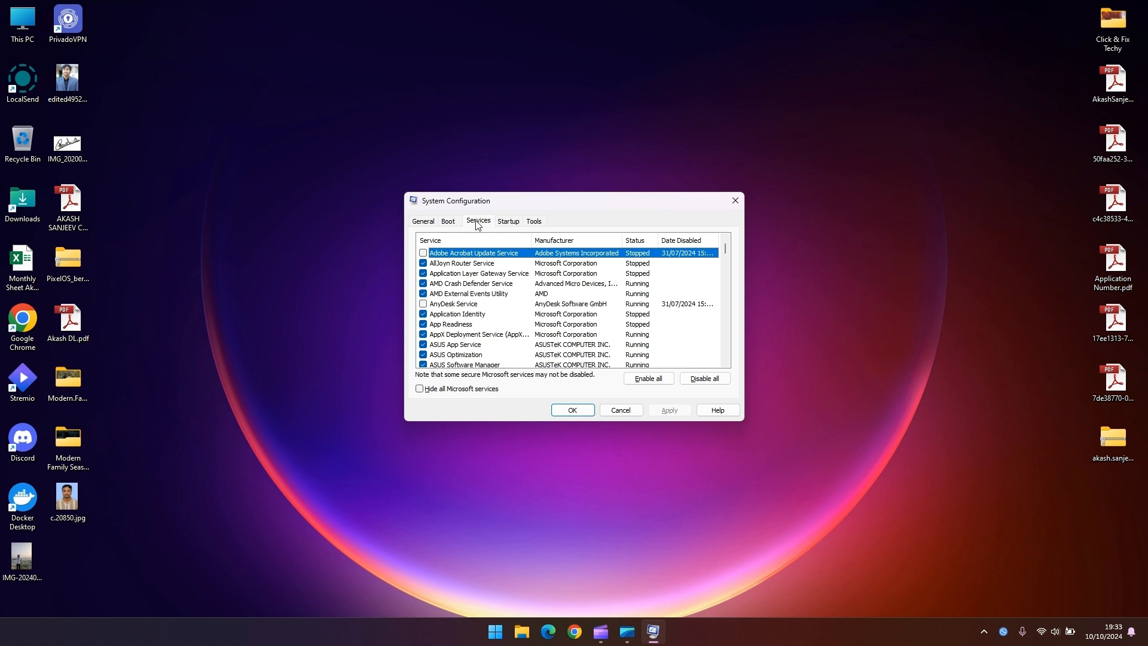
left_click(419, 389)
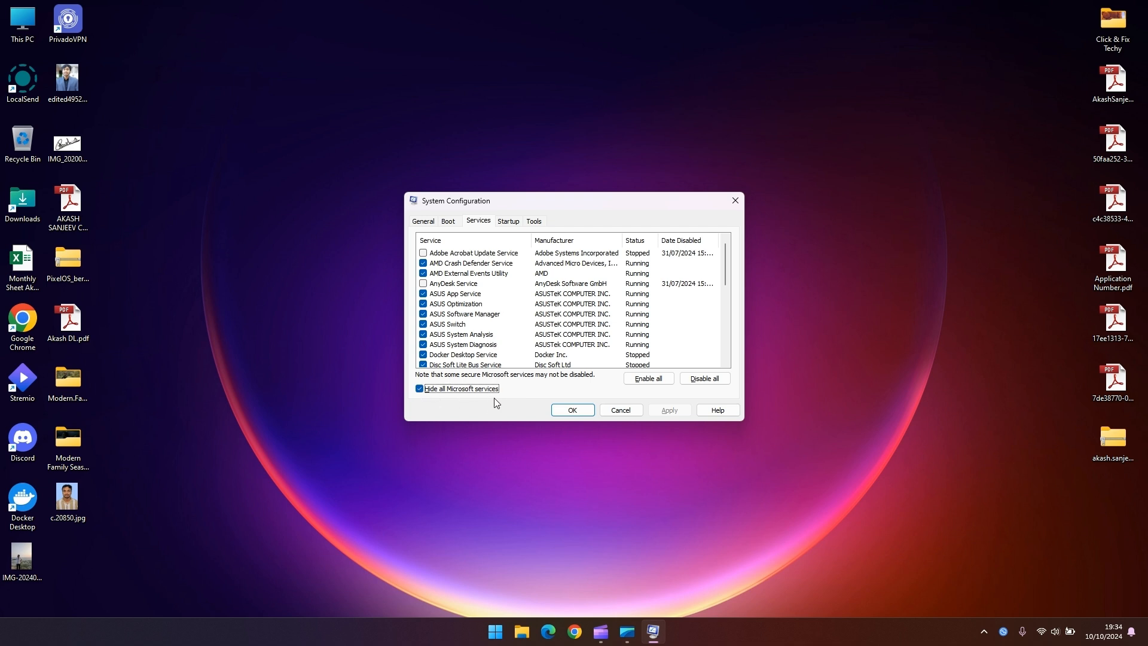
Examine the non-Microsoft services from start to end for unneeded ones, and close System Configuration accepting its settings
scroll(509, 313, "down", 5)
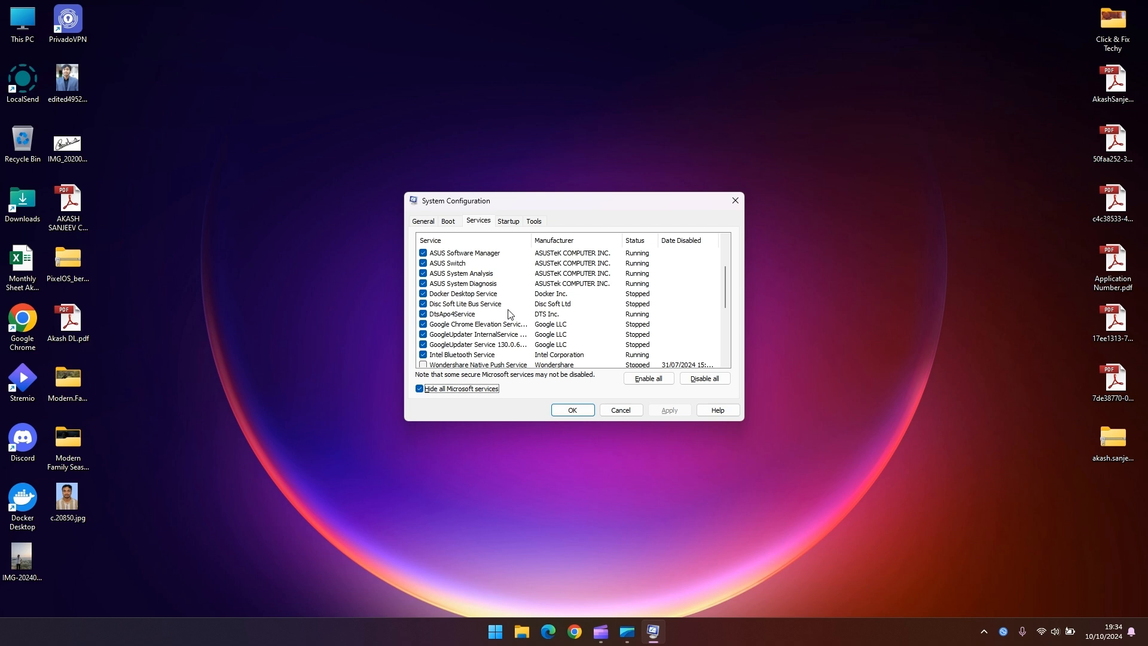
scroll(509, 313, "down", 3)
scroll(509, 314, "up", 8)
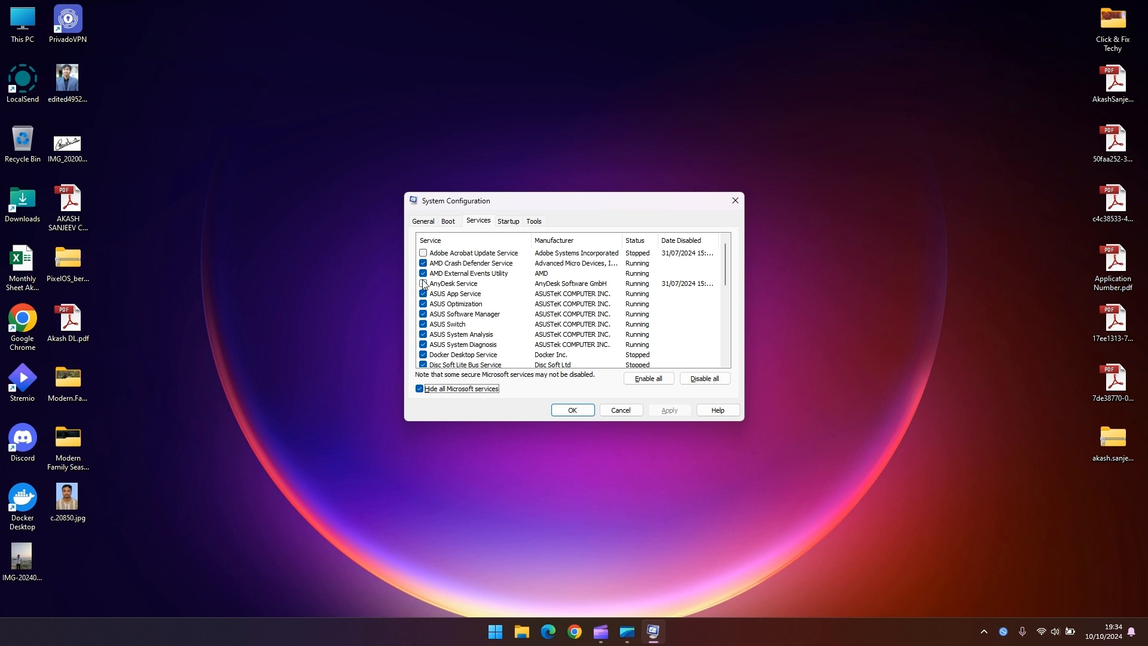
scroll(430, 325, "down", 5)
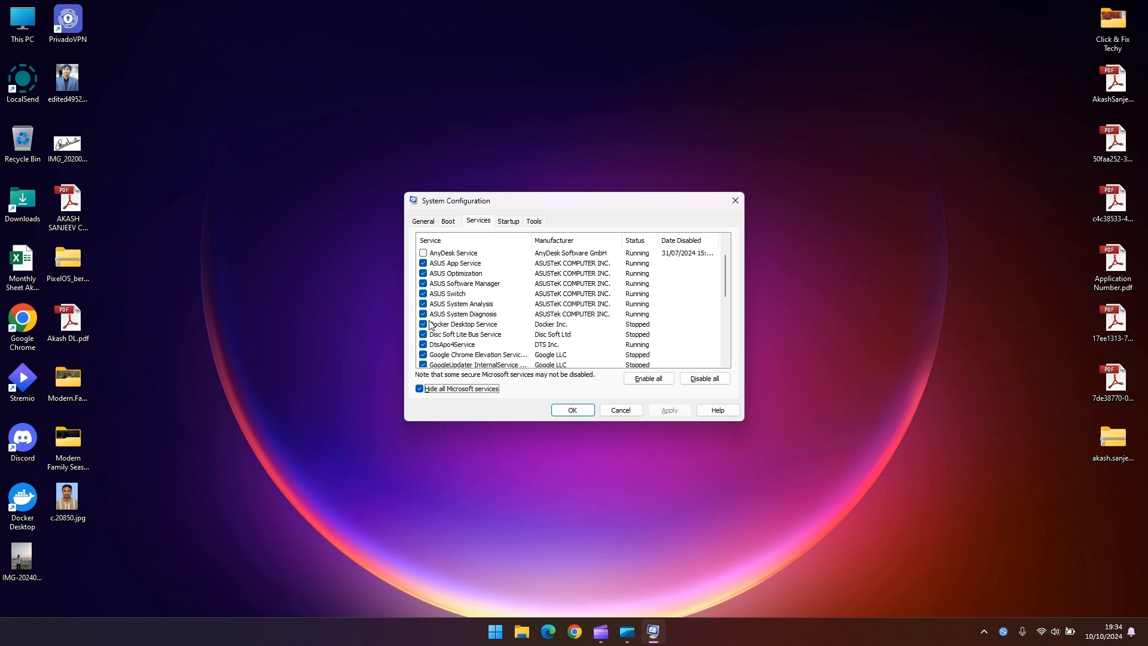
scroll(431, 325, "down", 3)
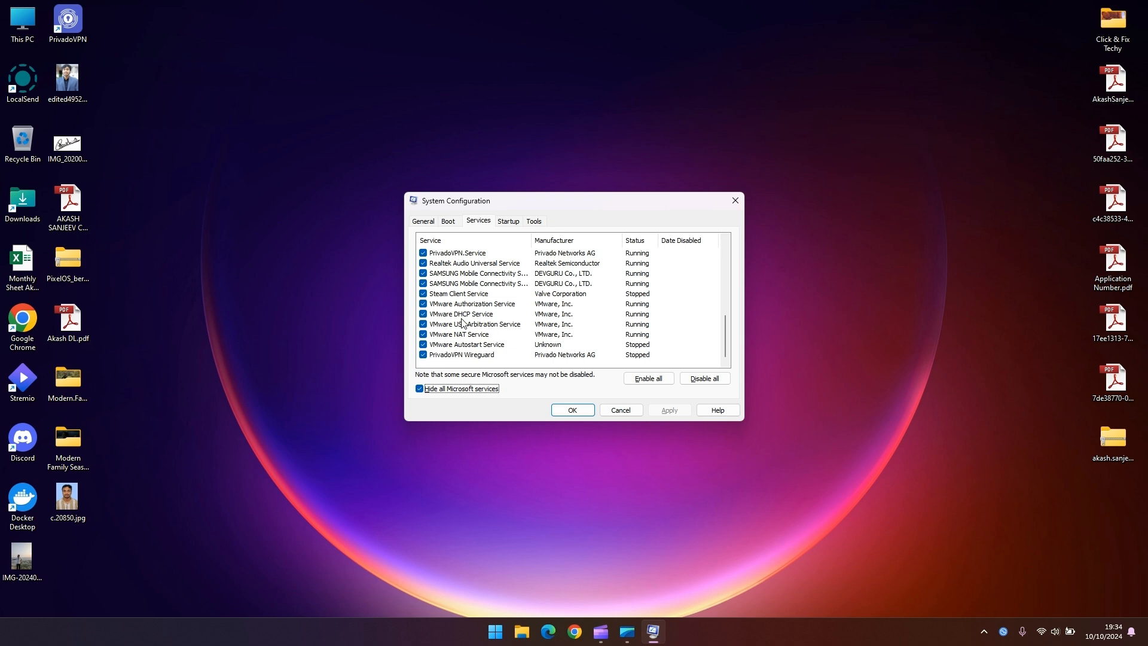
scroll(462, 323, "up", 10)
scroll(462, 322, "down", 1)
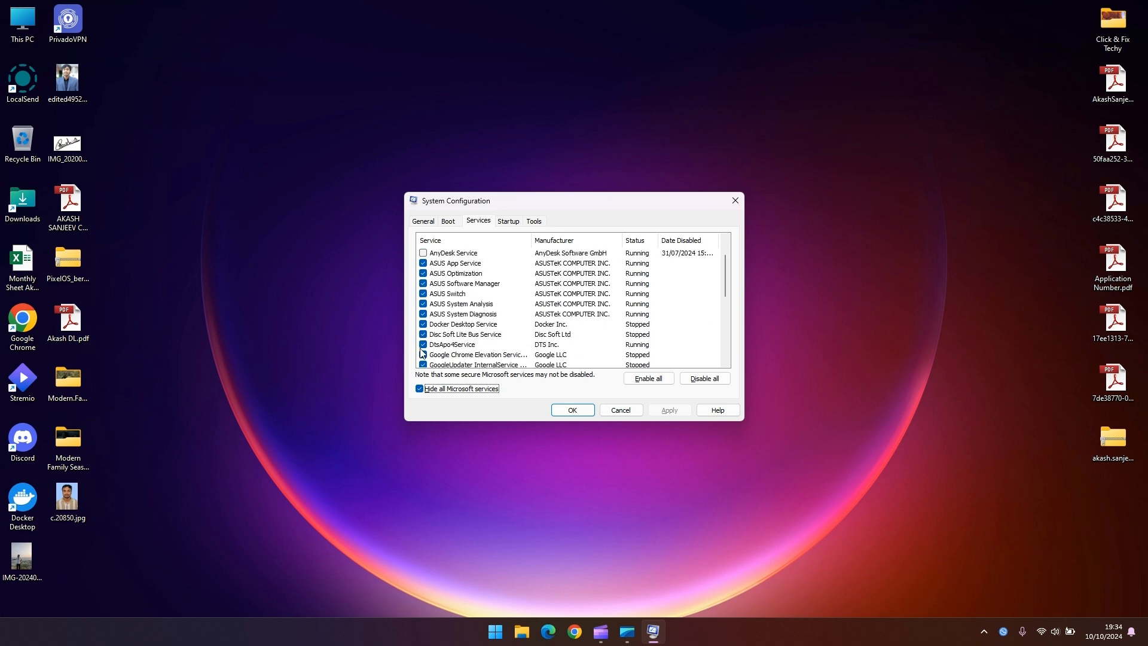
scroll(423, 352, "down", 4)
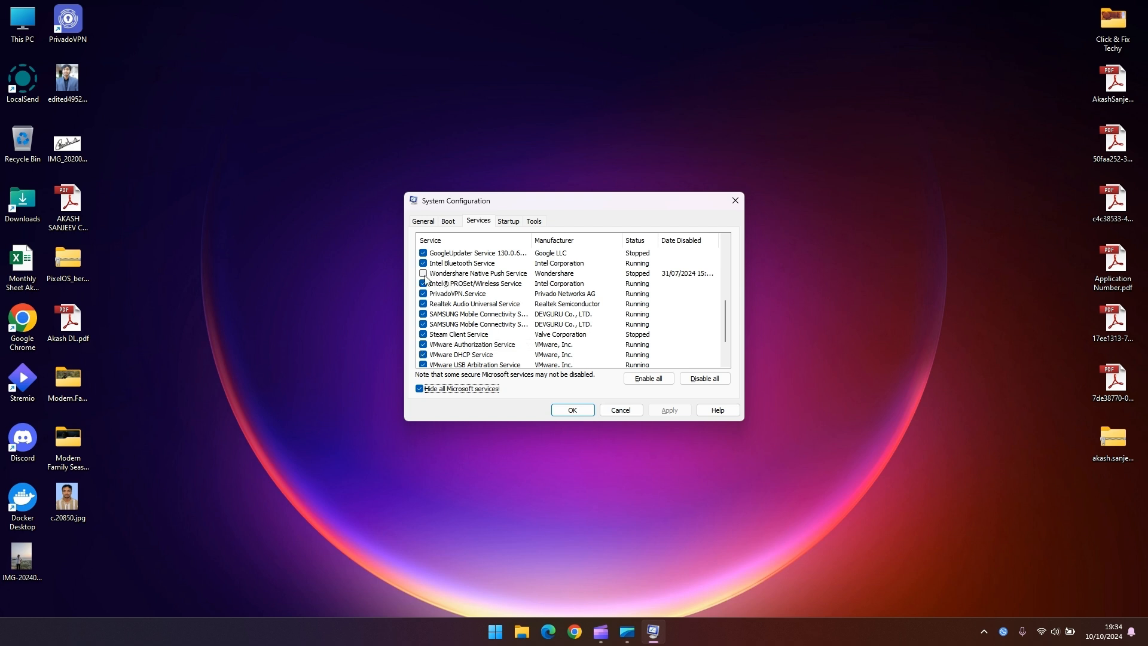
scroll(445, 315, "down", 2)
scroll(445, 315, "up", 6)
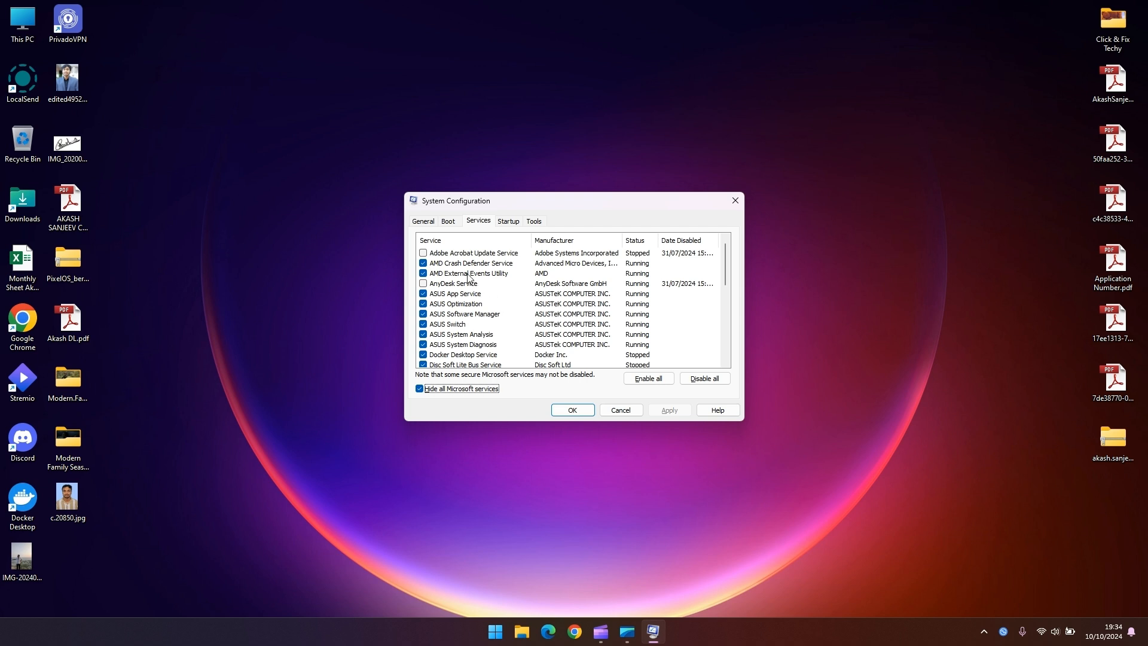
left_click(573, 410)
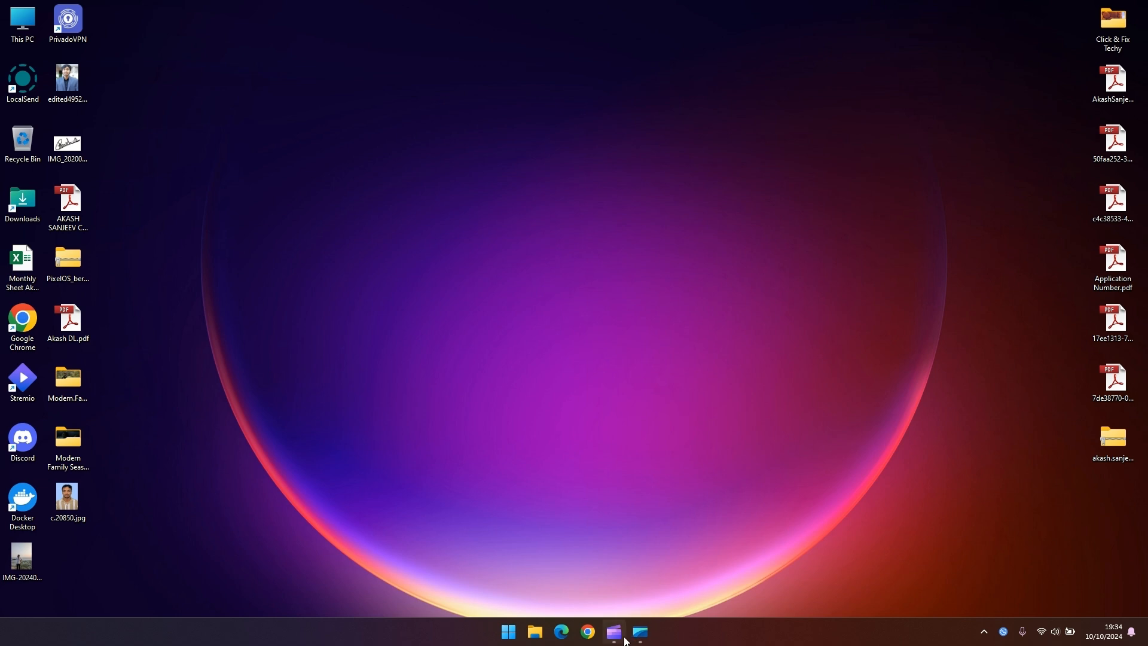
Open Windows Settings, view its System and Home pages, and close Settings
mouse_move(641, 632)
left_click(509, 631)
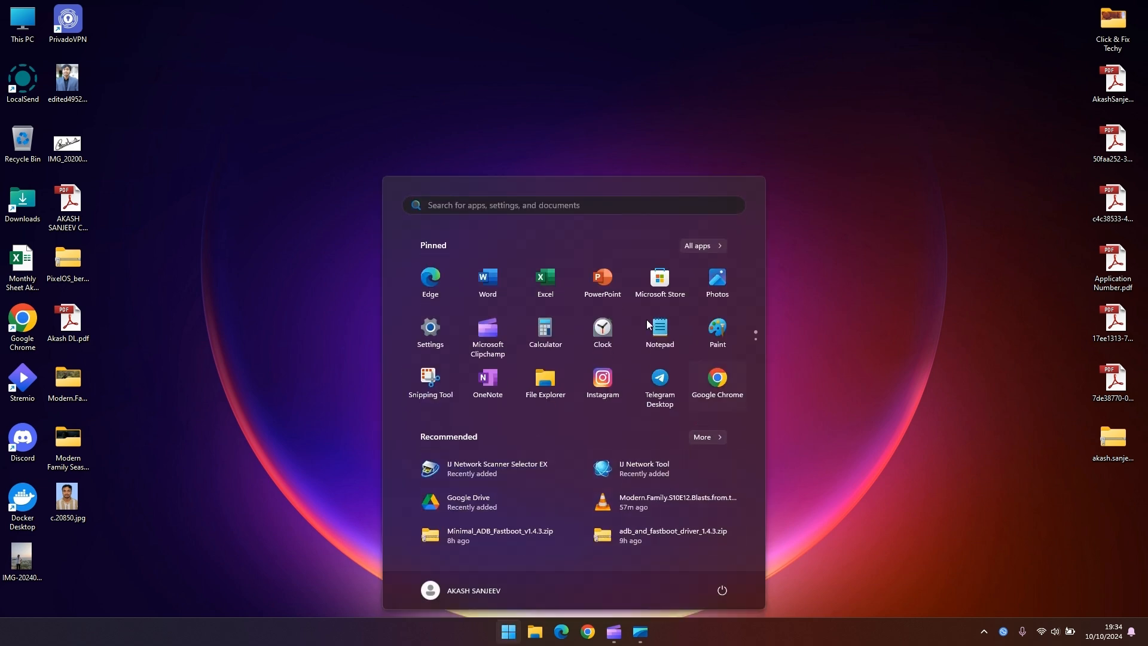
left_click(431, 329)
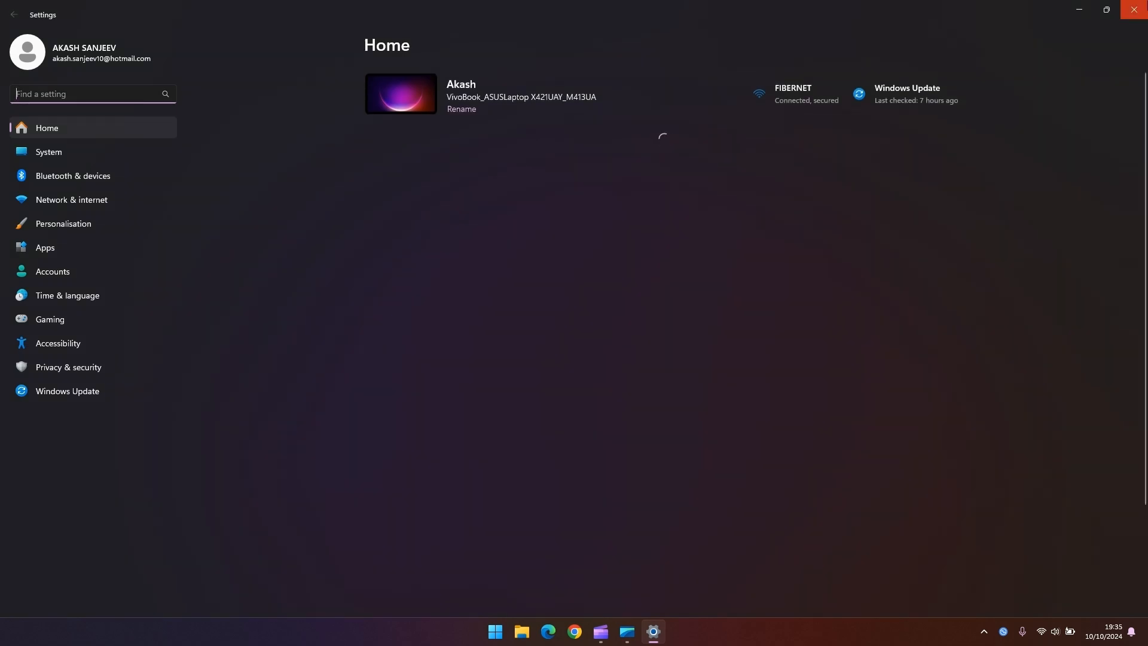
left_click(67, 152)
left_click(67, 134)
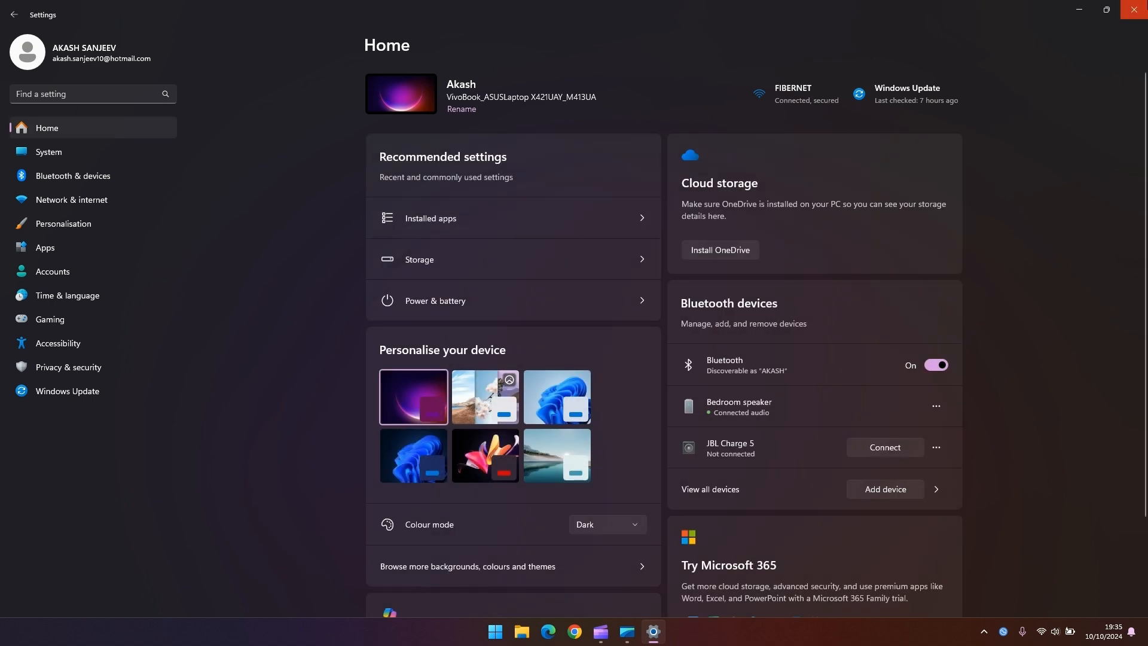
left_click(1134, 10)
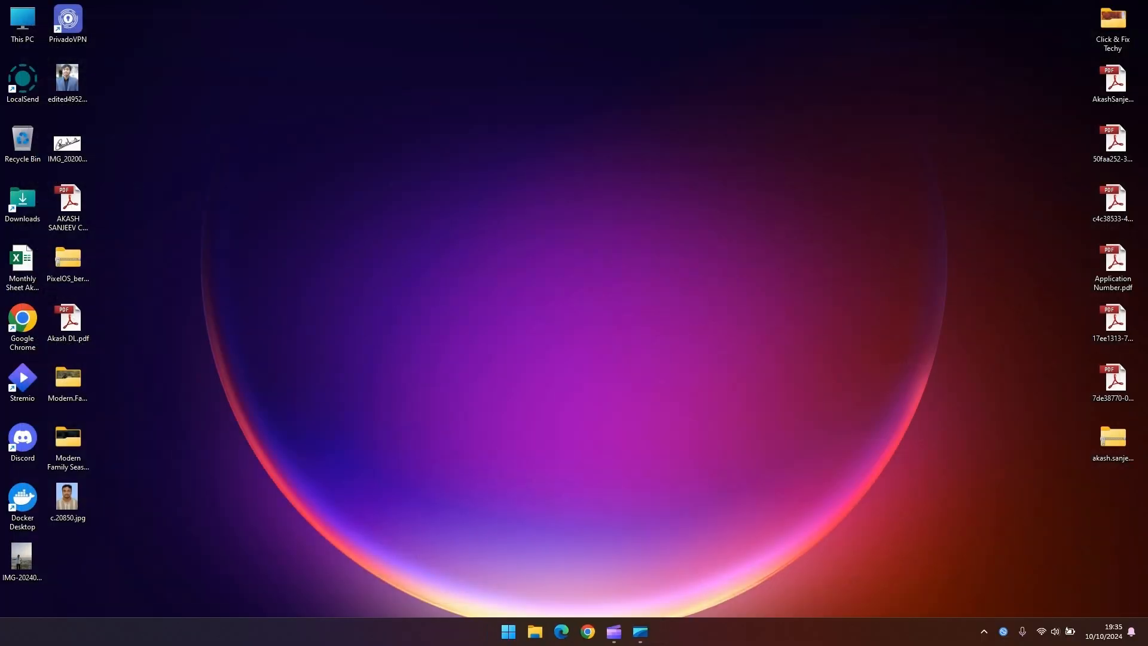